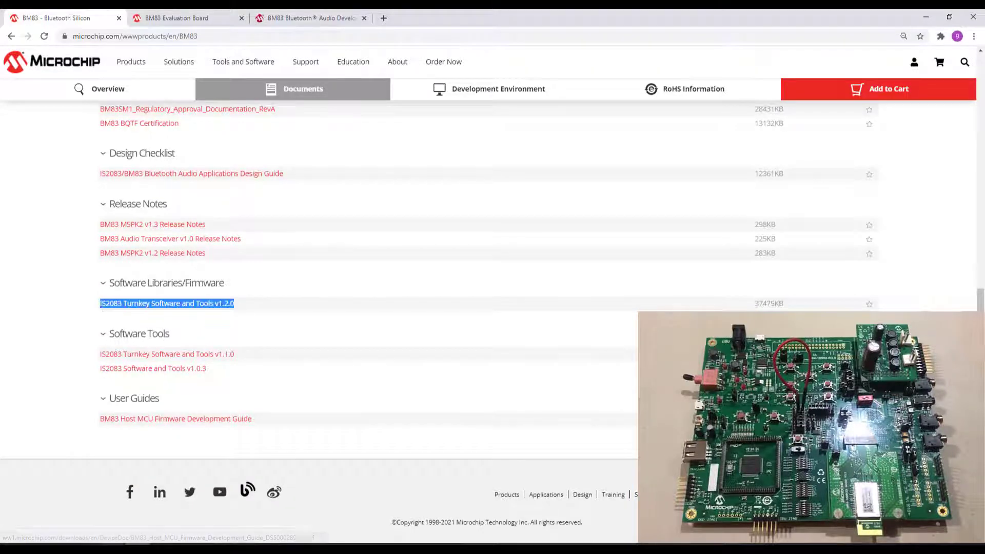
Step: Launch isupdate.exe from the isupdate folder under Tools in the IS2083 Turnkey_1.2.0 package
key("alt+Tab")
left_click(119, 222)
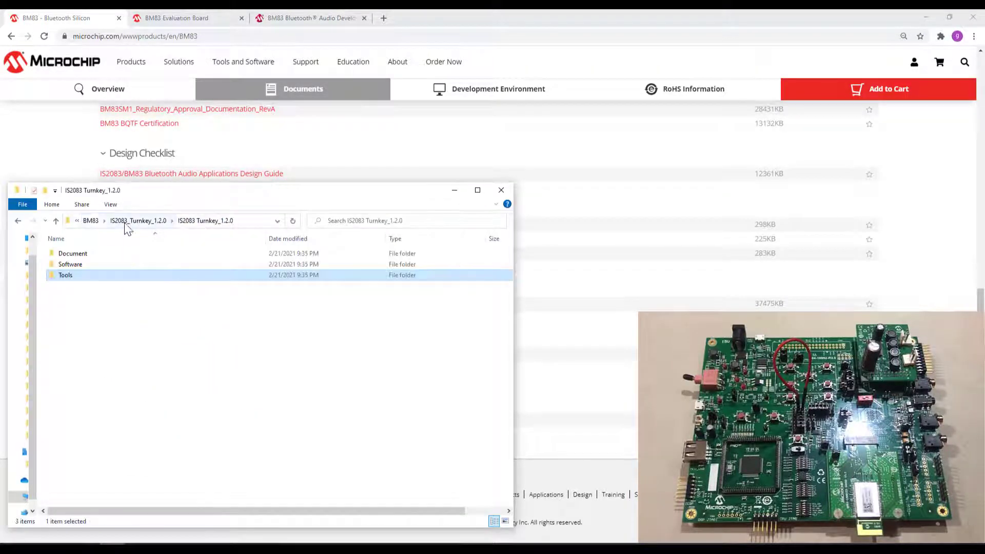
double_click(65, 276)
double_click(91, 265)
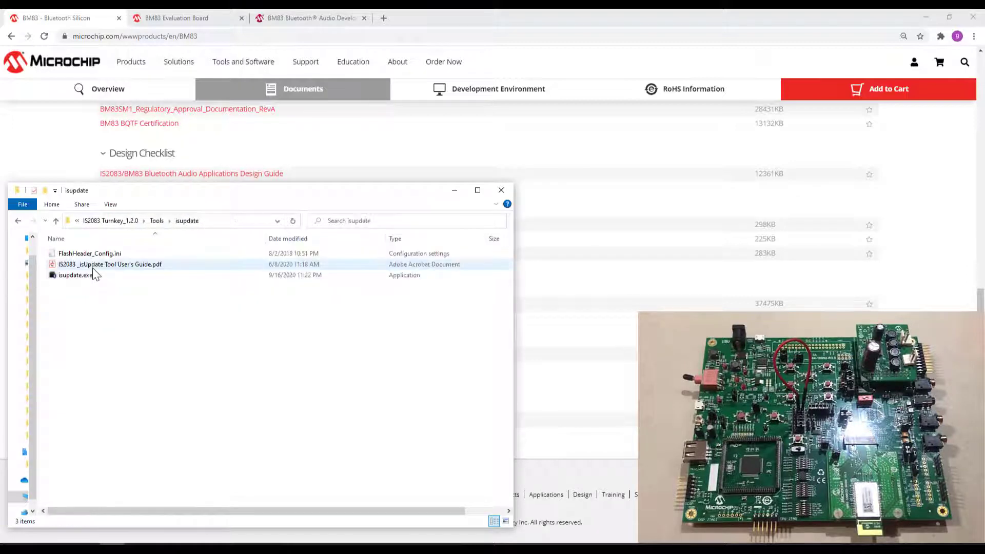
double_click(90, 276)
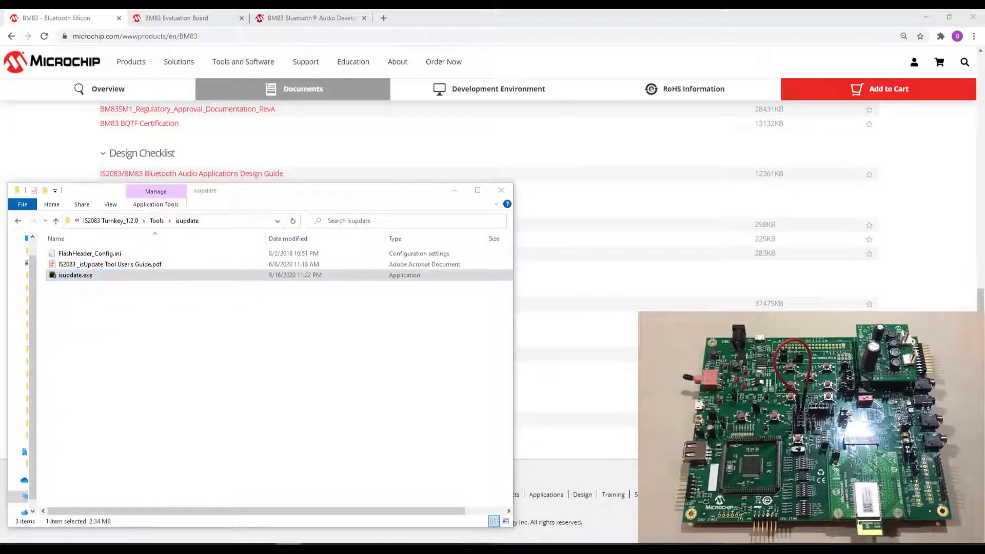
left_click_drag(127, 160, 94, 111)
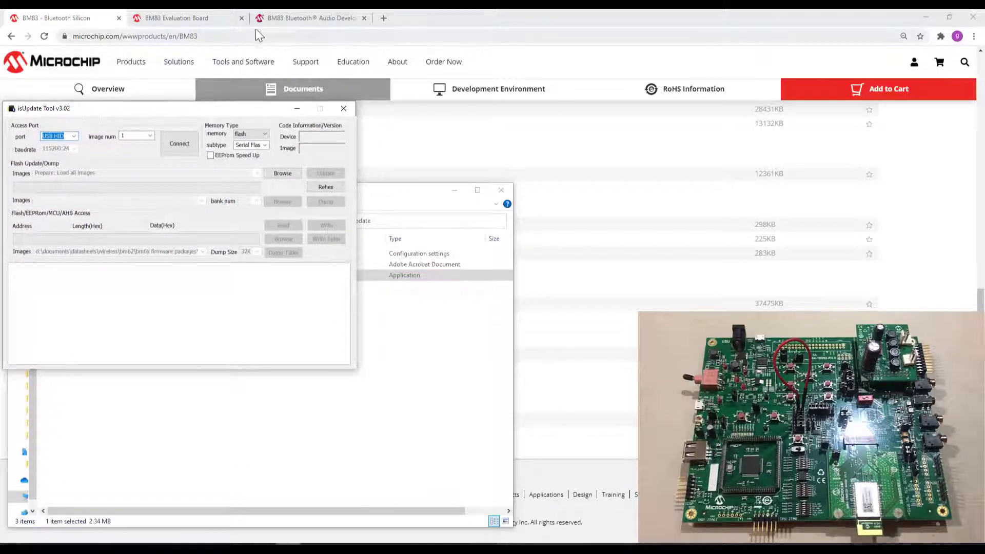
Step: Review the Firmware Update over UART section and its jumper and switch settings in the BM83 board user's guide
left_click(310, 18)
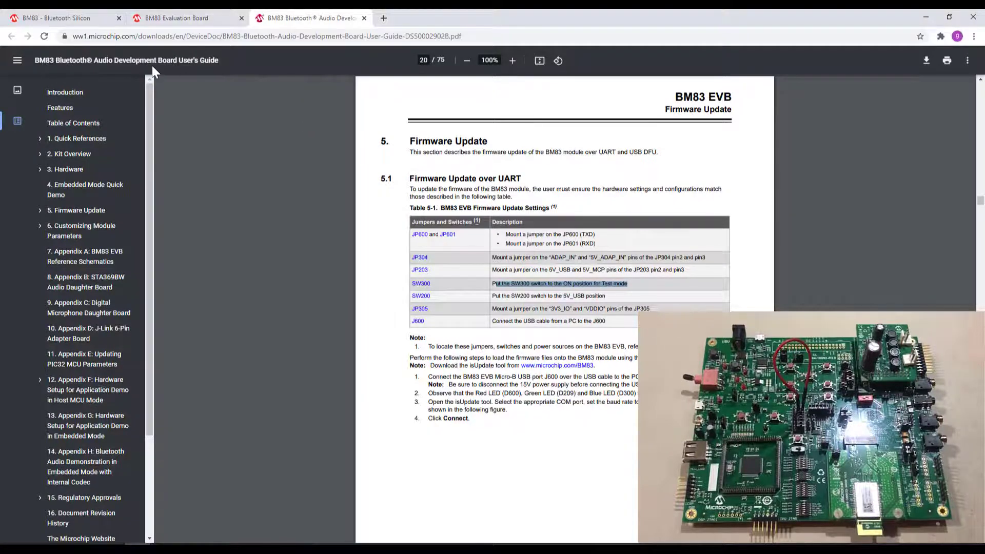
left_click_drag(410, 178, 527, 176)
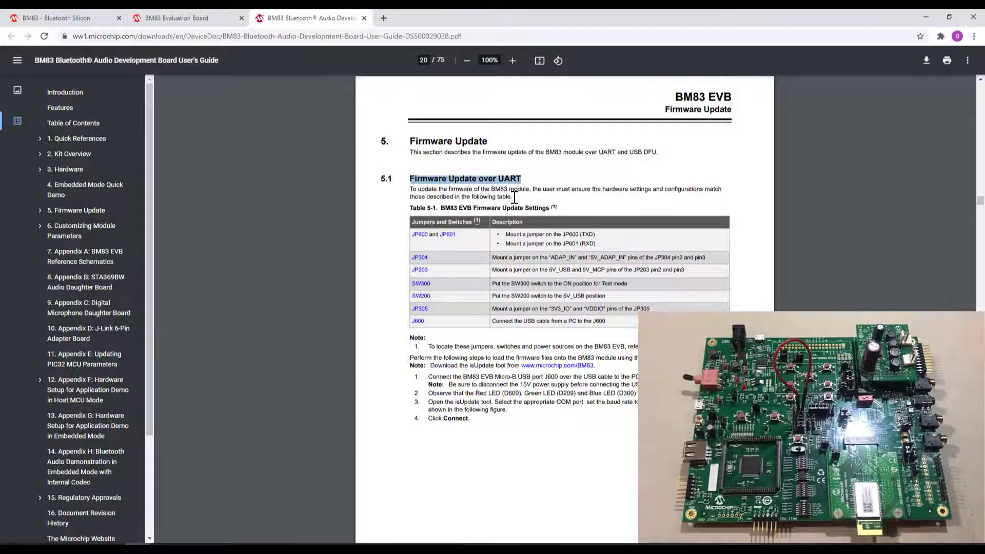
left_click(514, 197)
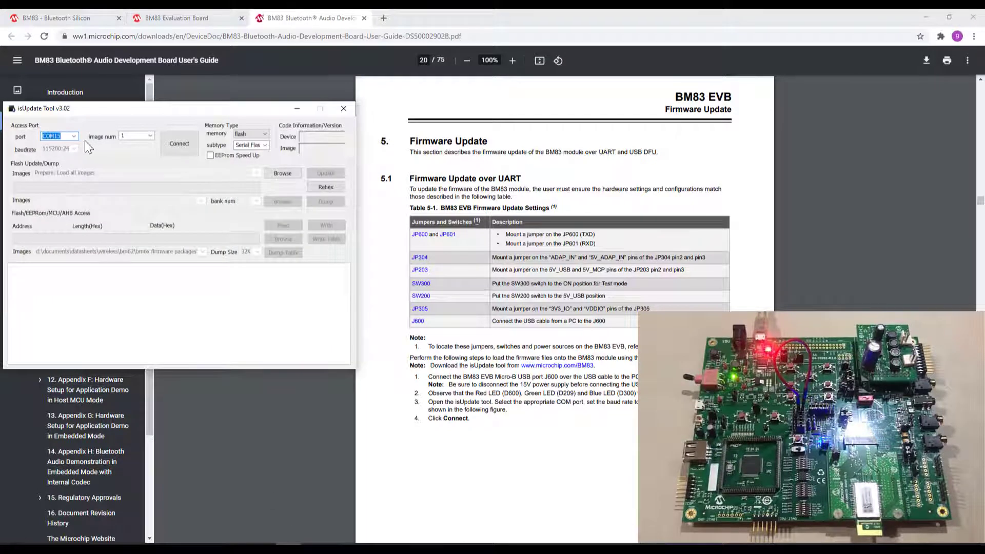
Step: Connect the isUpdate Tool to the board on COM15 with image number 1, and check the connection against the guide's figures
left_click(177, 150)
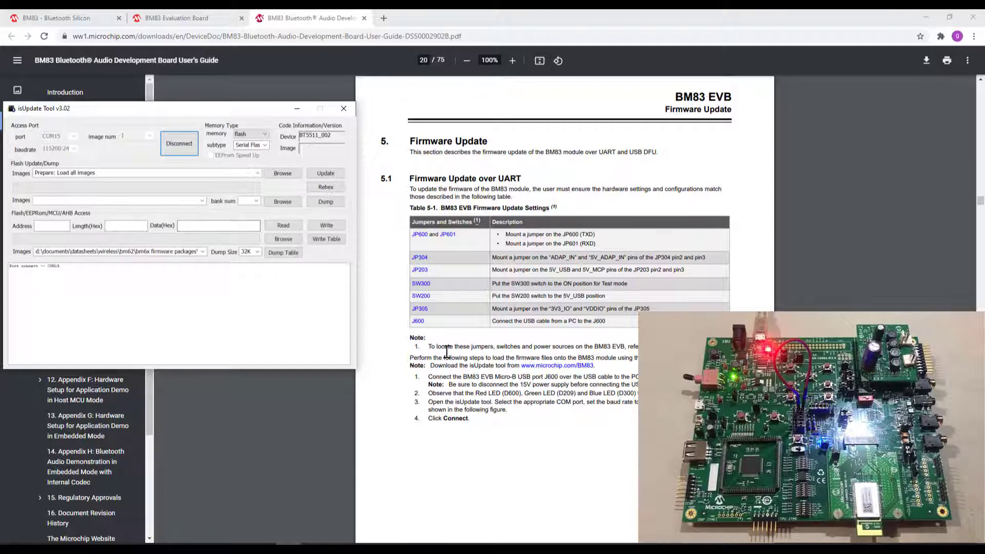
left_click(440, 435)
scroll(443, 435, "down", 8)
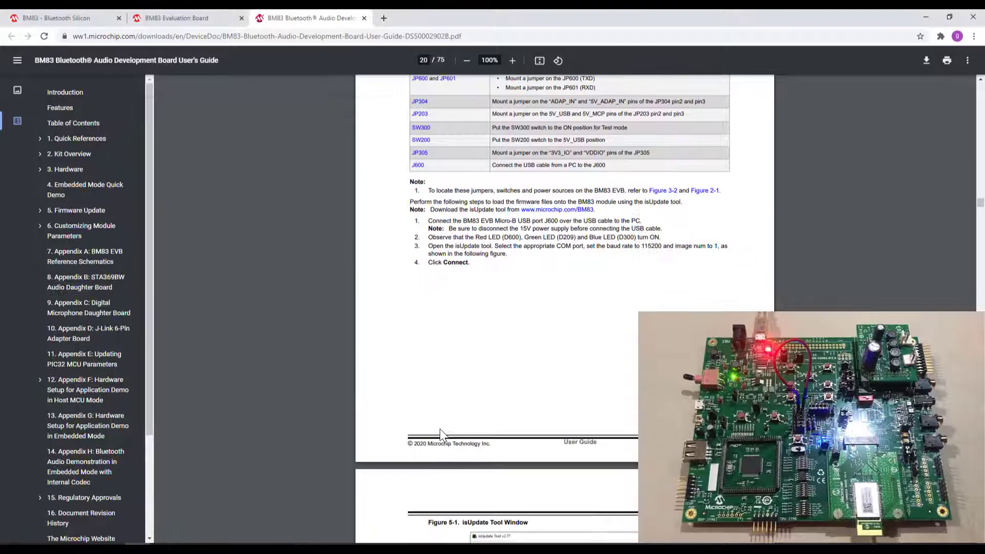
scroll(440, 435, "down", 2)
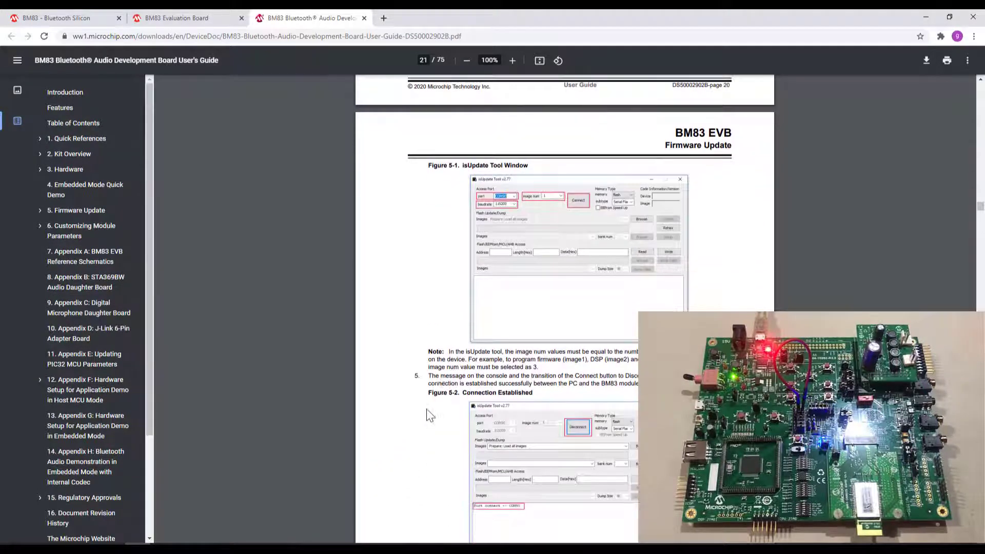
key("alt+Tab")
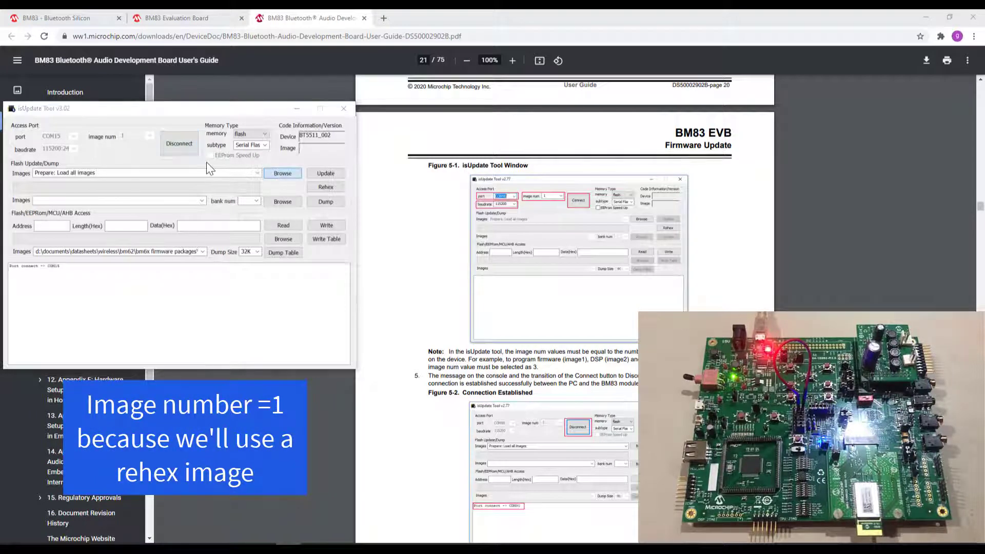
Step: Browse for flash images in the Host Mode folder and select the MCU mode UI, DSP and MSPK GFP hex files
left_click(273, 174)
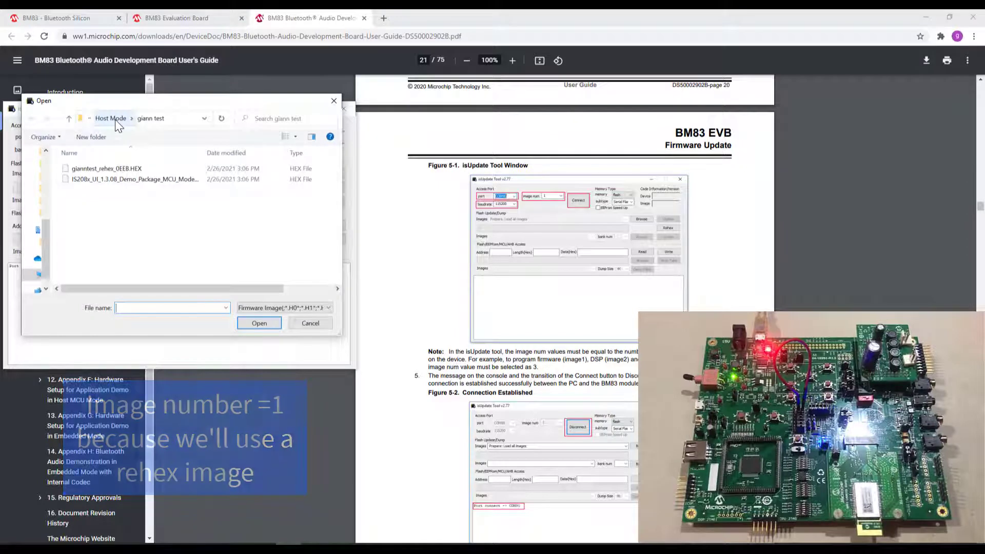
left_click(113, 119)
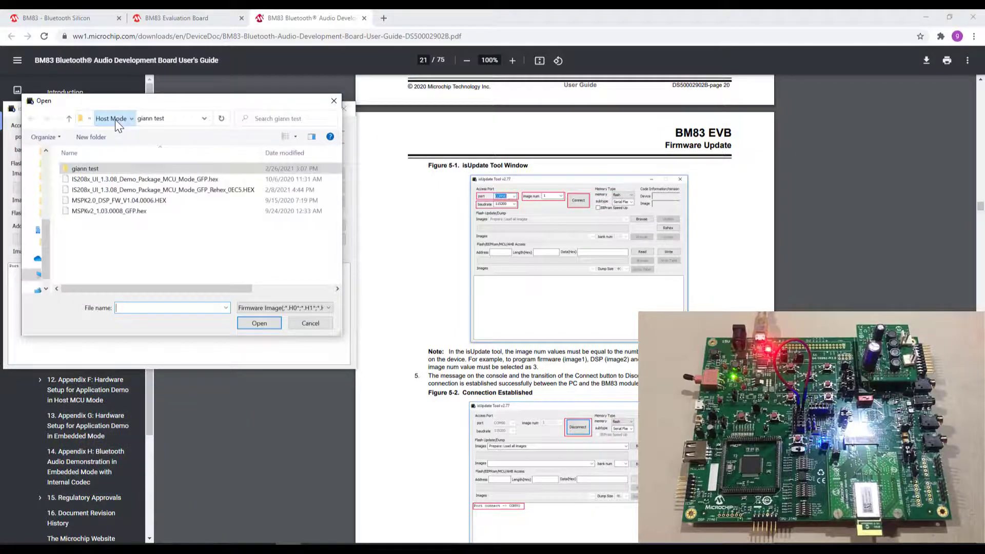
left_click(190, 180)
left_click(170, 201, "ctrl")
left_click(159, 211, "ctrl")
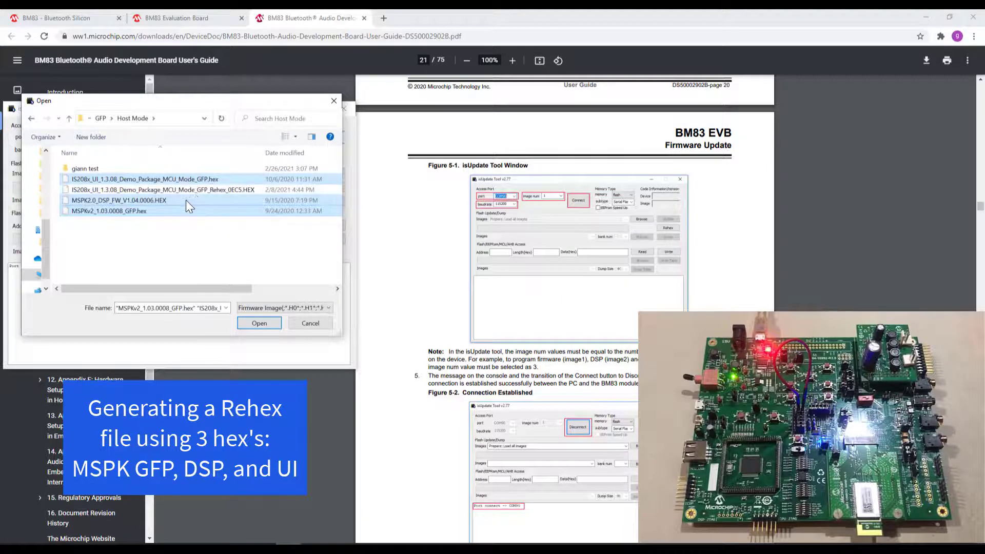
Step: Single out the UI configuration, DSP firmware and MSPK firmware hex files one after another
left_click(239, 181)
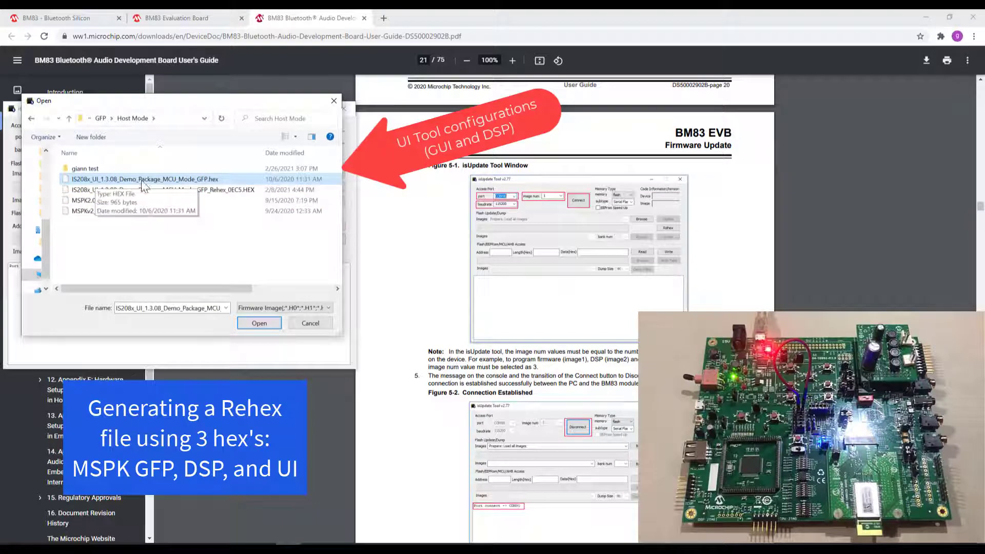
left_click(123, 202)
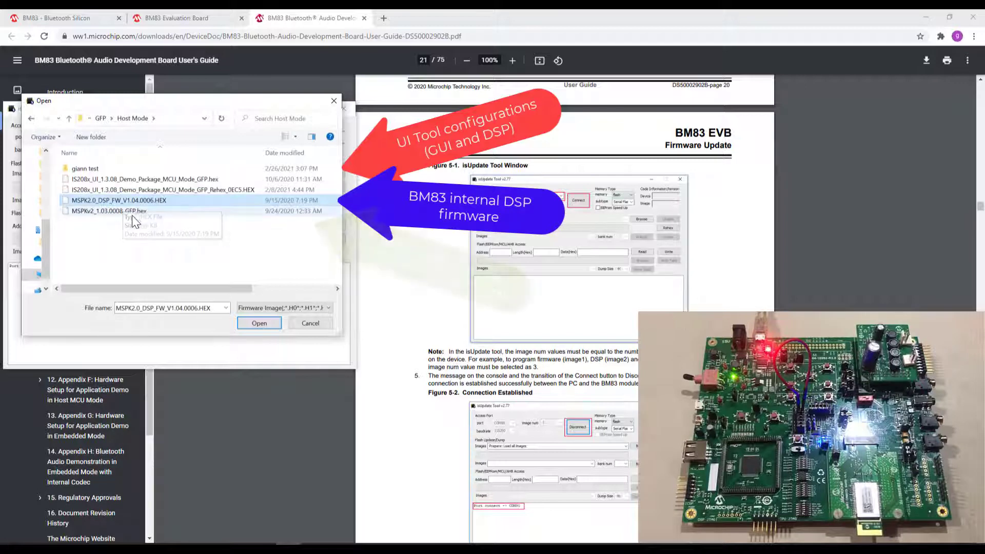
left_click(93, 213)
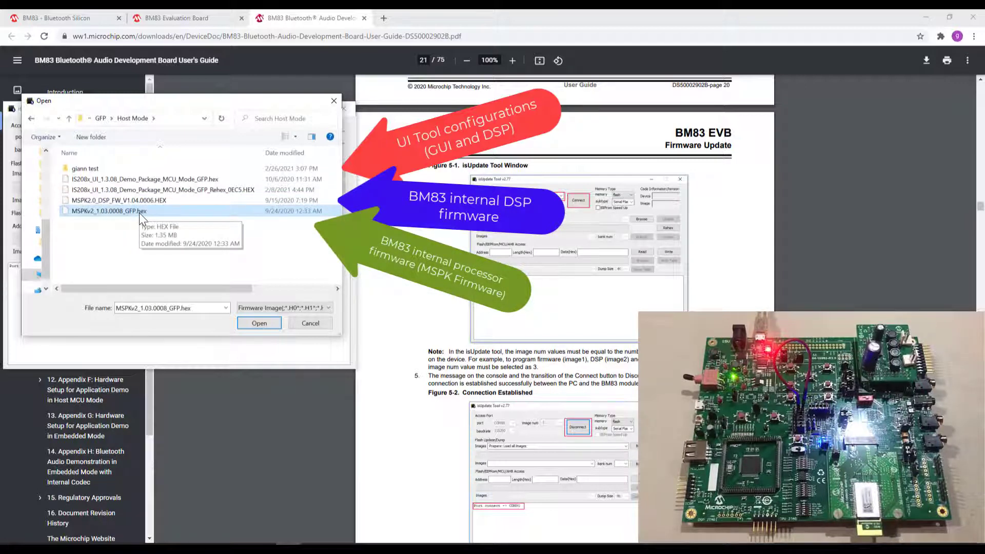
left_click(185, 189, "ctrl")
left_click(185, 180, "ctrl")
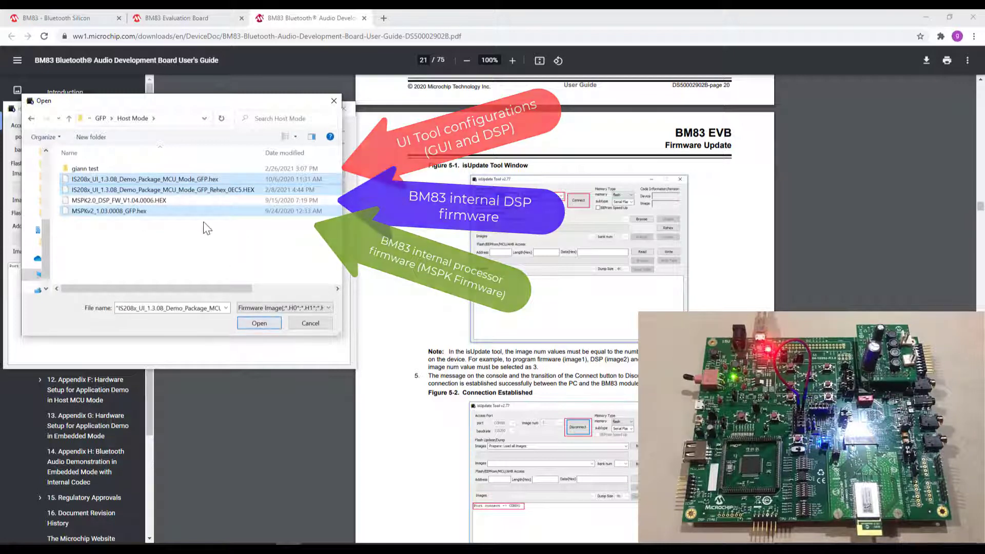
Step: Load IS208x_UI_1.3.08_Demo_Package_MCU_Mode_GFP.hex, MSPK2.0_DSP_FW_V1.04.0006.HEX and MSPKv2_1.03.0008_GFP.hex together as the flash images
left_click(205, 200)
left_click(177, 211, "ctrl")
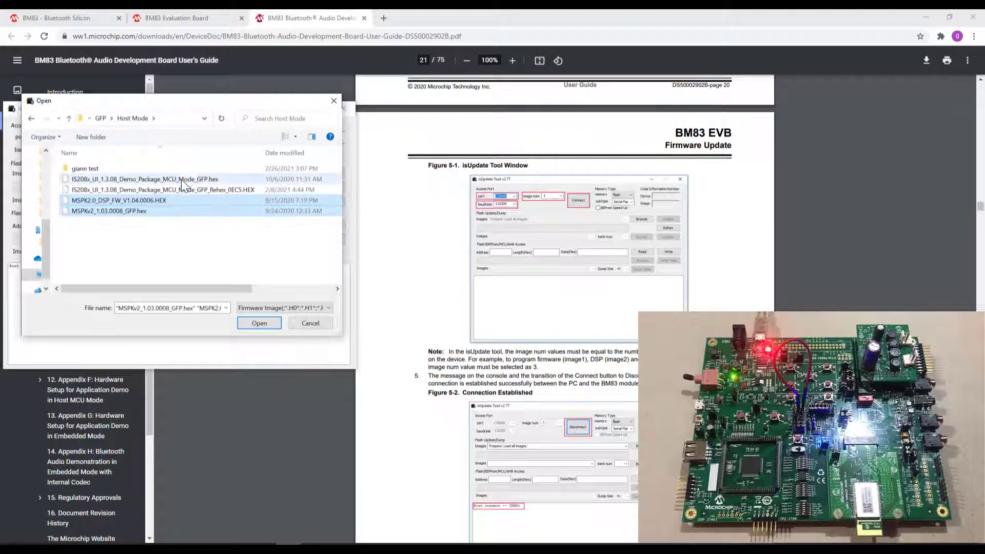
left_click(181, 180, "ctrl")
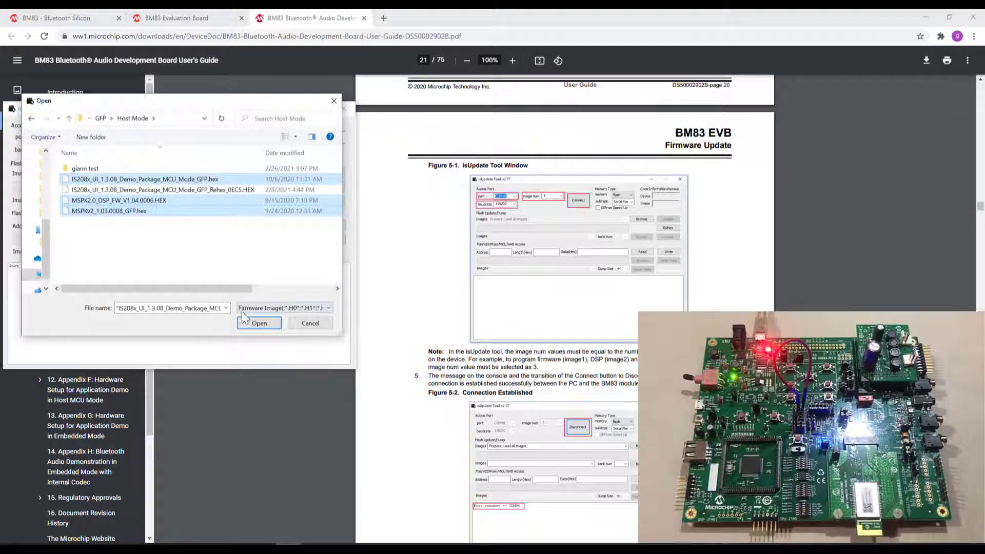
left_click(253, 322)
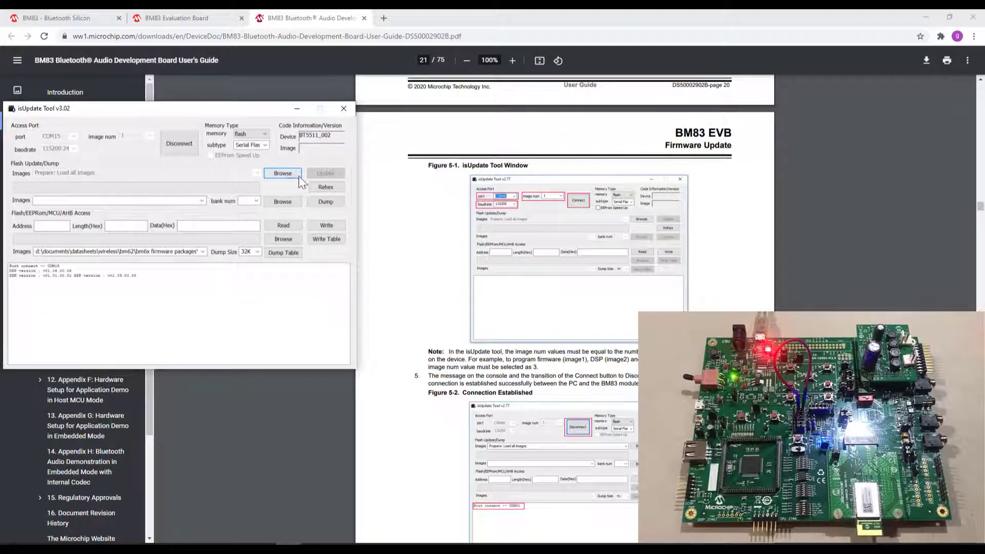
Step: Combine the loaded images with Rehex as a BM83 Full Image for general DFU, using the output name bm83_rehex_livetest
left_click(326, 187)
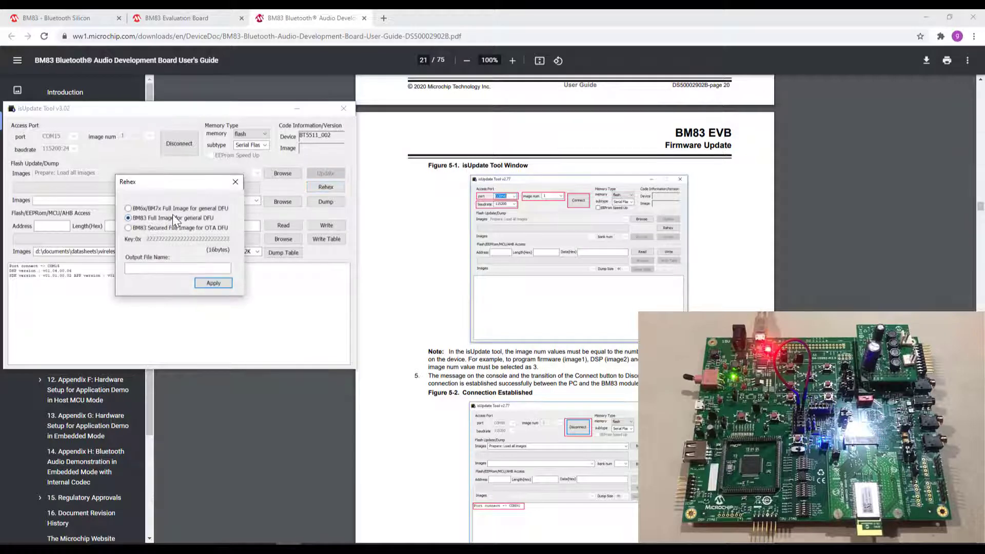
type("bm83_ree")
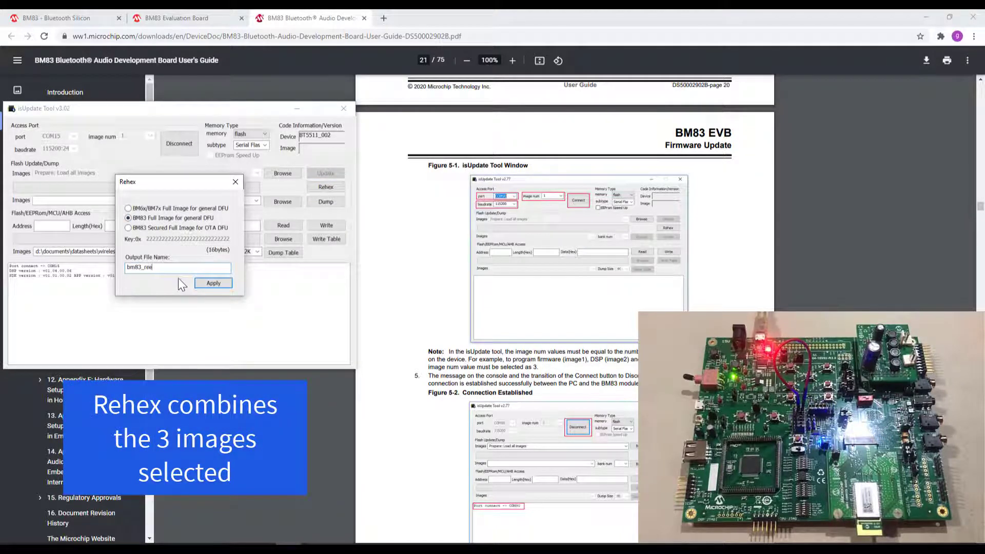
key("BackSpace")
type("heX_")
type("livetest")
key("Return")
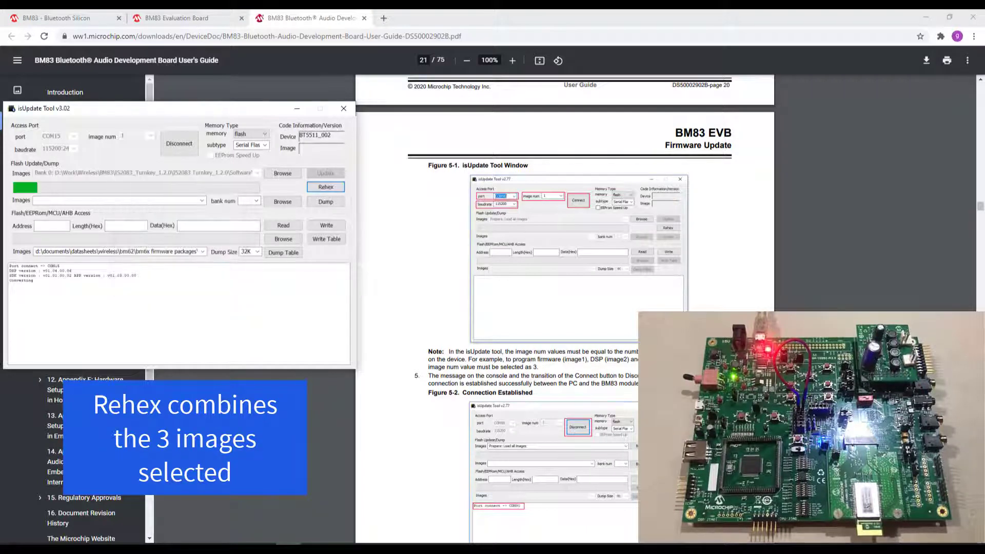
Step: Flash bm83_rehex_livetest_1127.HEX to the BM83 module and disconnect the port
left_click(284, 173)
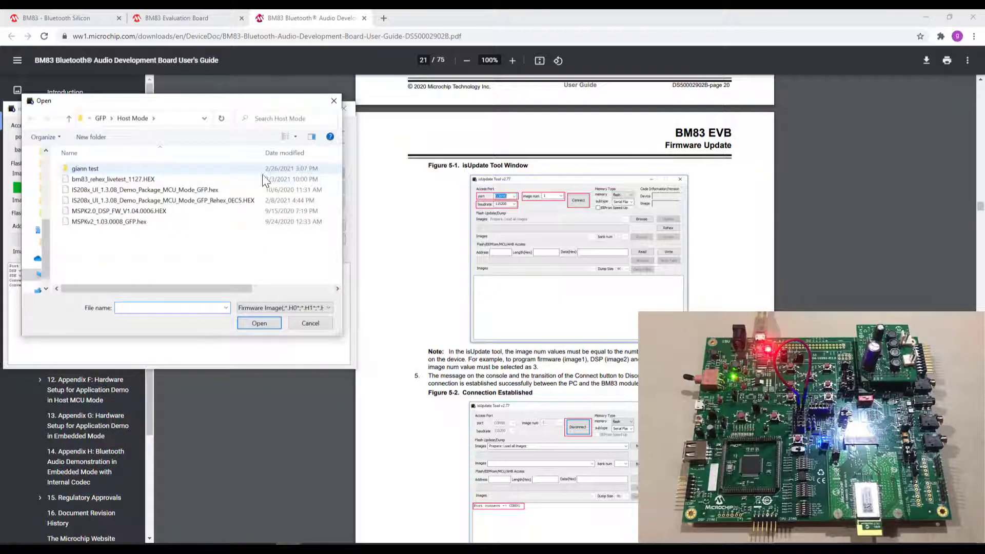
left_click(208, 182)
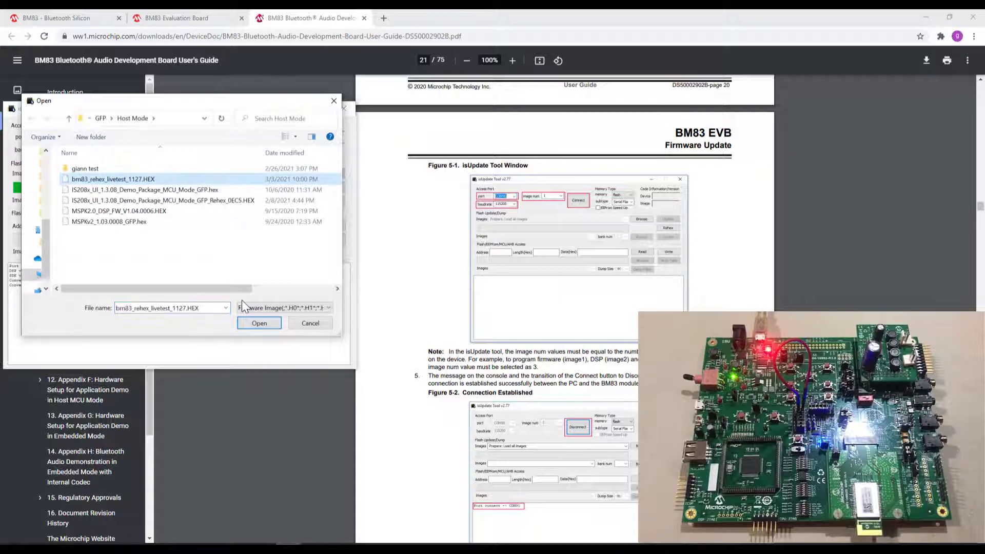
left_click(243, 323)
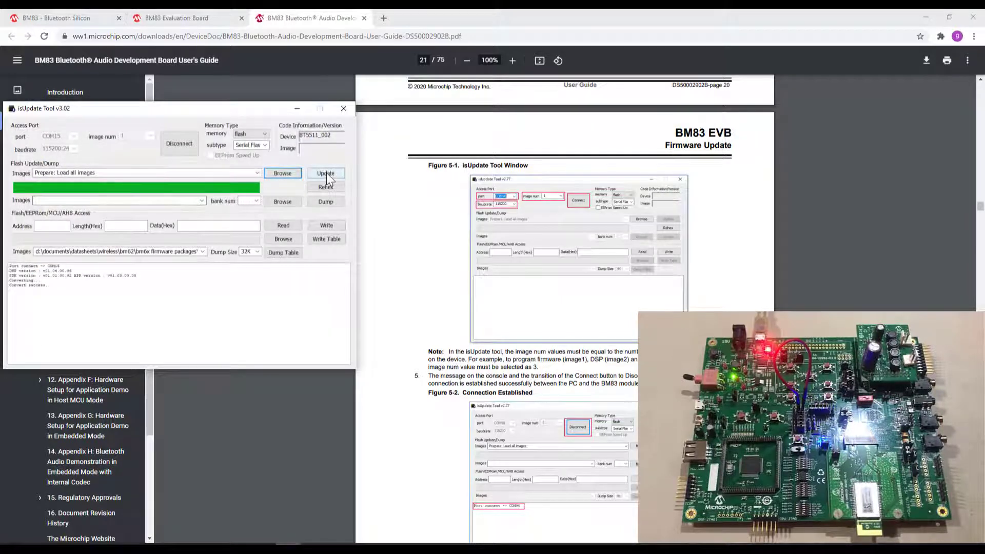
left_click(326, 173)
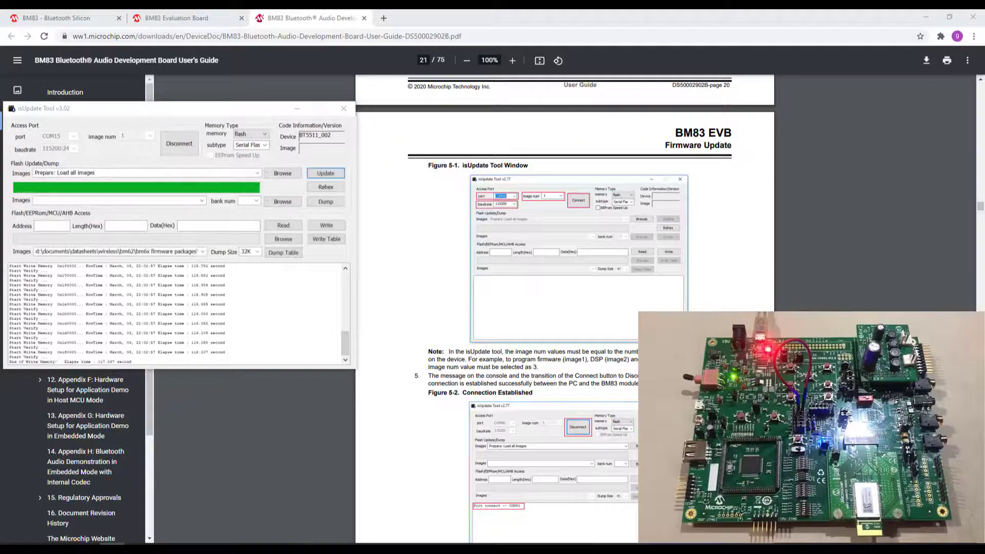
left_click(251, 329)
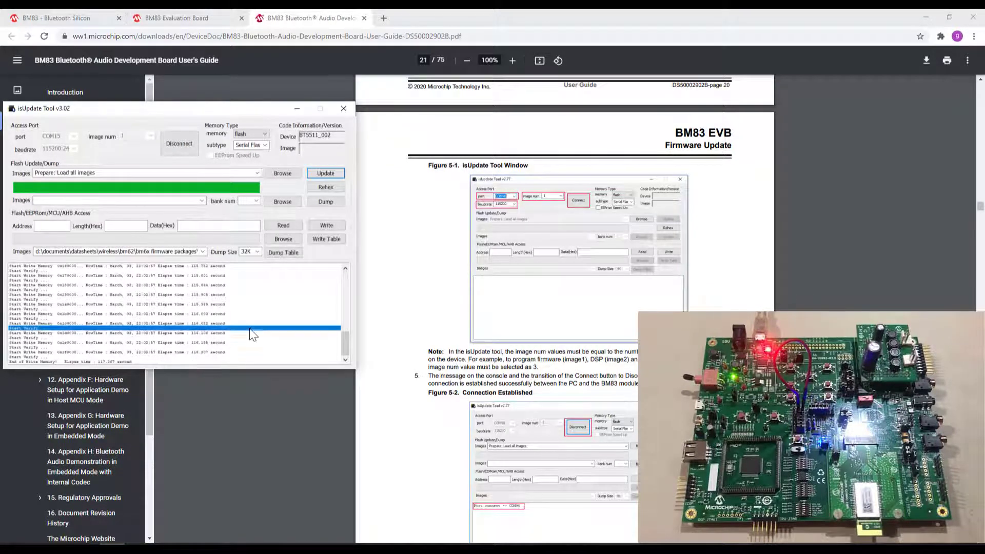
left_click(178, 153)
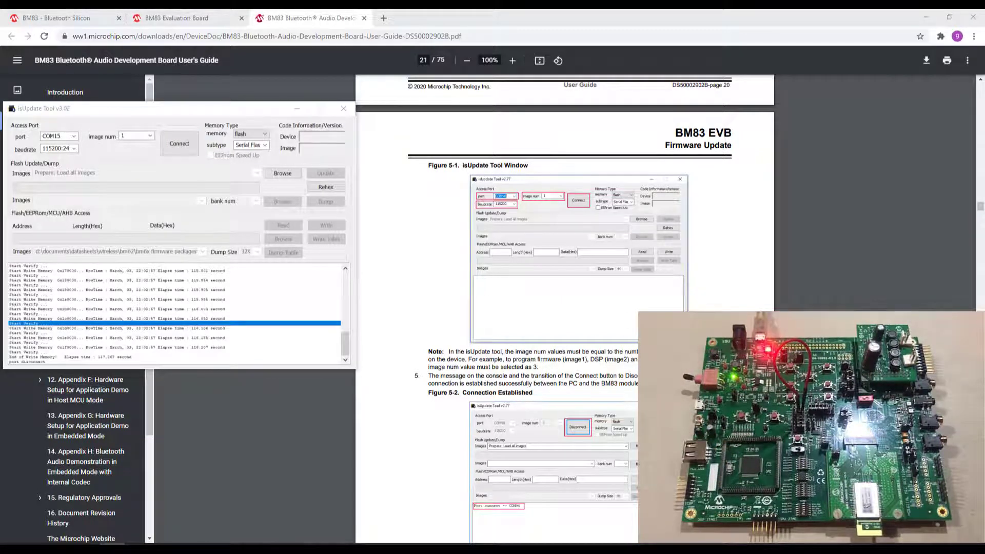
Step: Launch SPKCommandSetTool 206.003.exe from the SPKCommandSetTool folder under Tools, and place its window beside the isUpdate Tool
left_click_drag(198, 187, 490, 119)
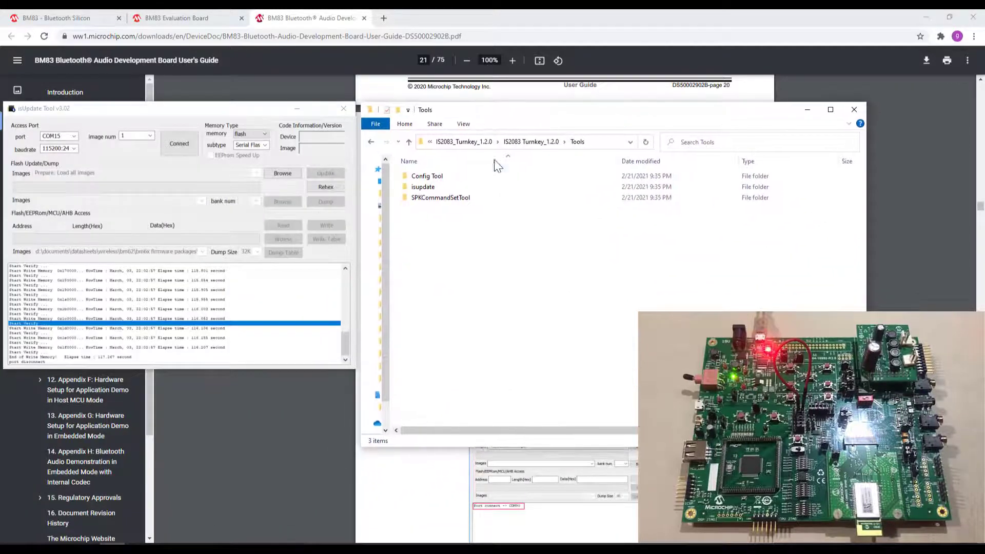
double_click(495, 198)
left_click(475, 209)
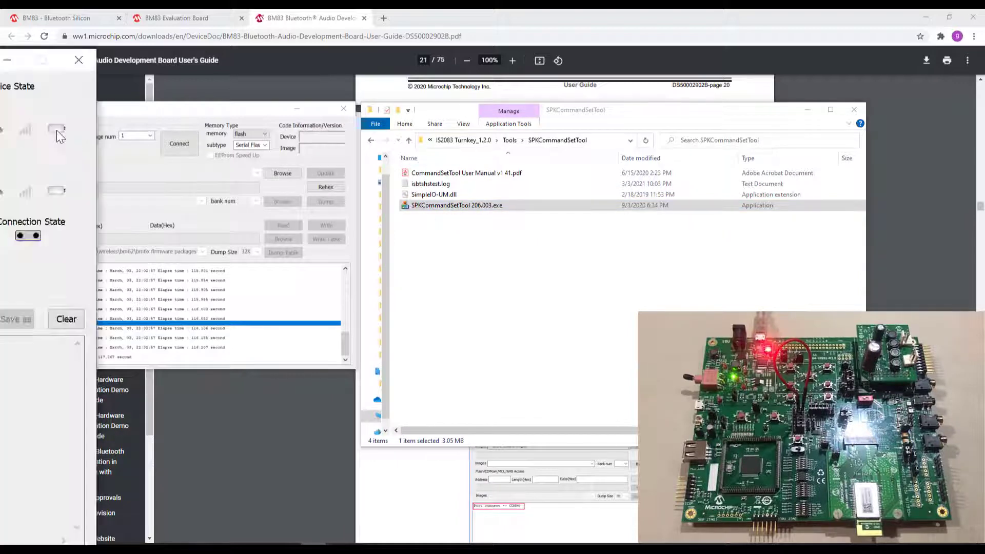
left_click_drag(441, 127, 463, 114)
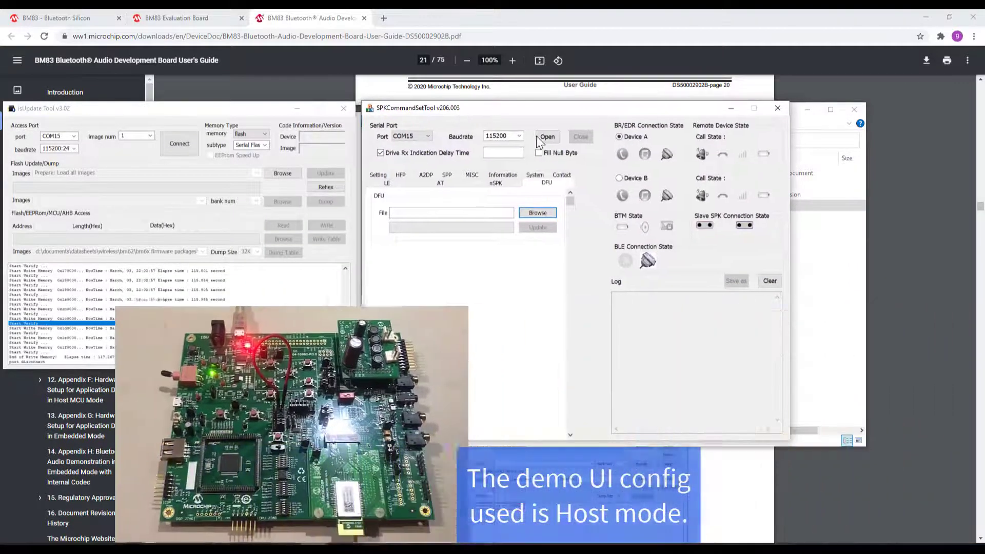
Step: Open the serial port COM15 at 115200 baud and update the module's BTM and version information
left_click(547, 136)
left_click(505, 176)
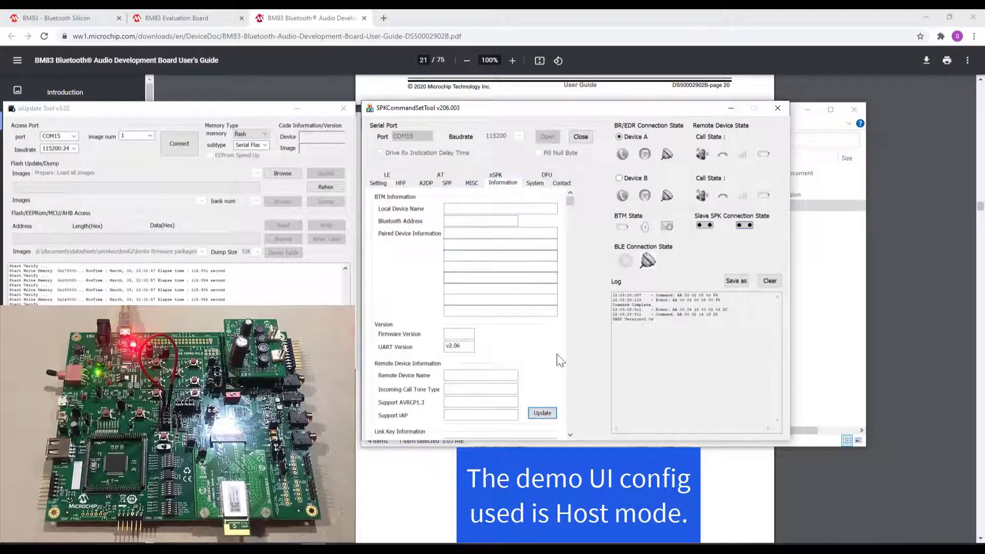
left_click(542, 413)
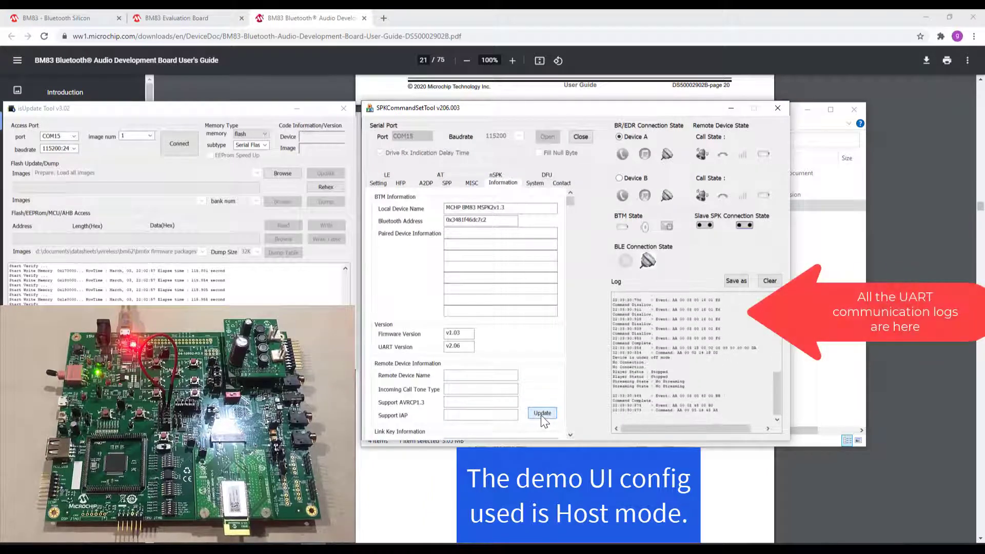
Step: Examine the module's local device name and look through the tool's BTM setting options
left_click_drag(508, 208, 439, 209)
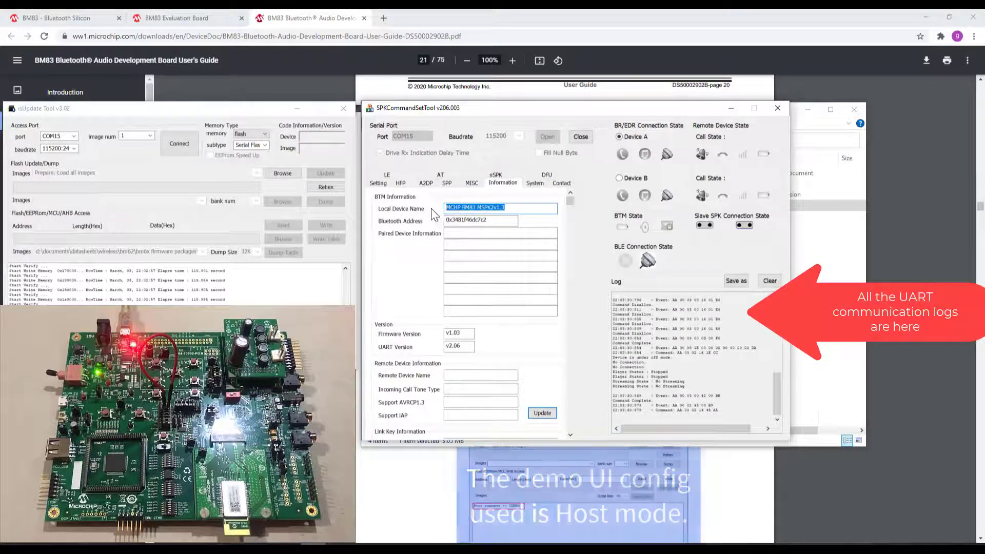
left_click(377, 183)
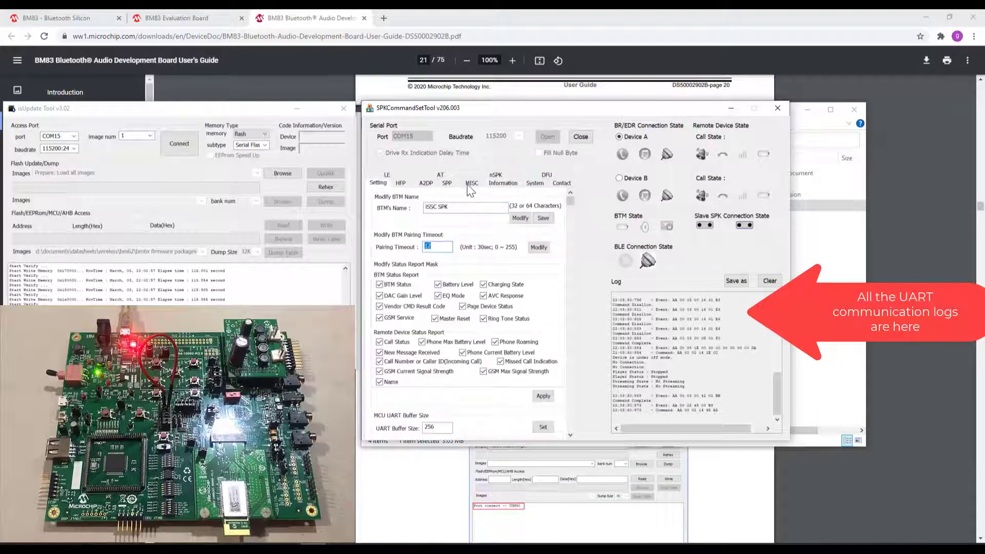
left_click_drag(571, 204, 572, 229)
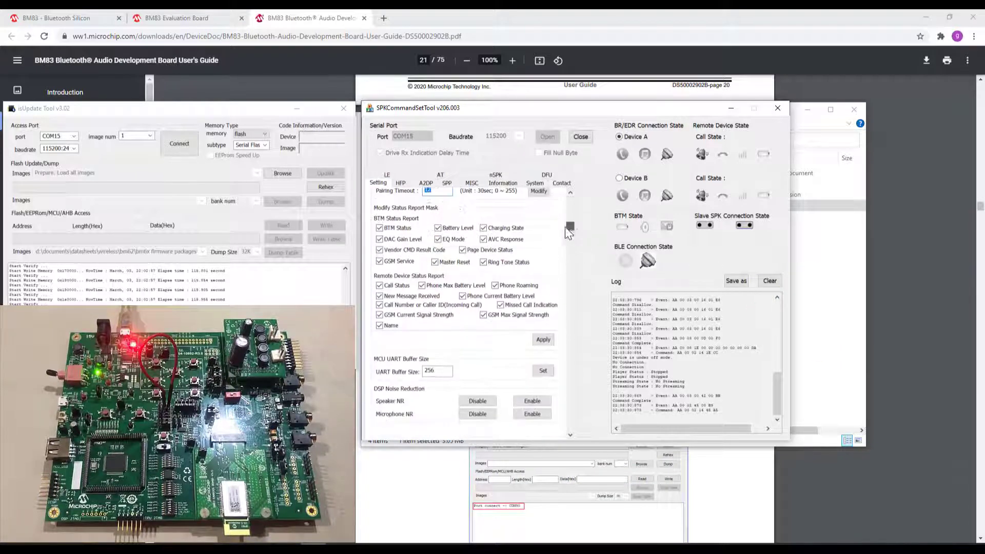
Step: Send the system commands that power on the module and put it into pairing mode
left_click(539, 182)
left_click_drag(570, 210, 568, 279)
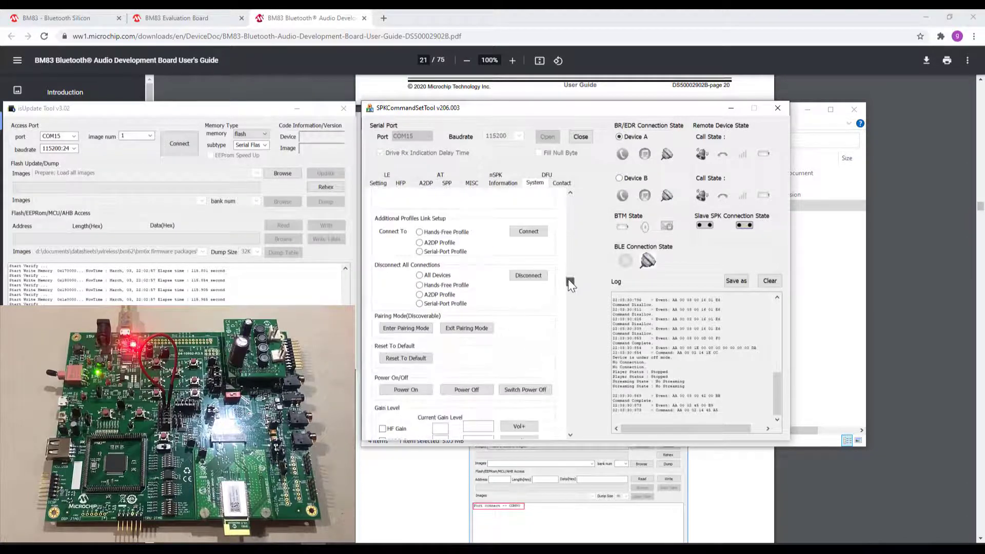
left_click(401, 389)
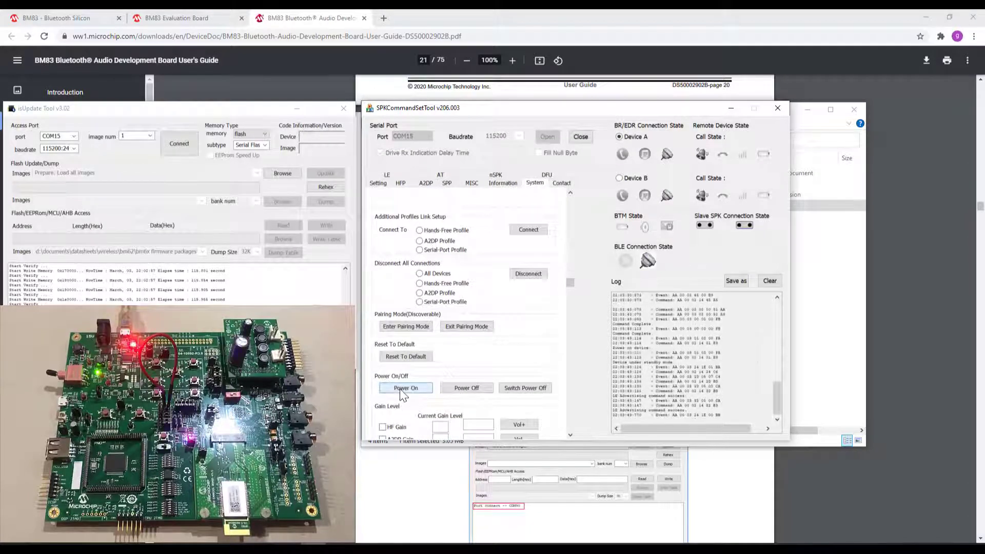
left_click(407, 327)
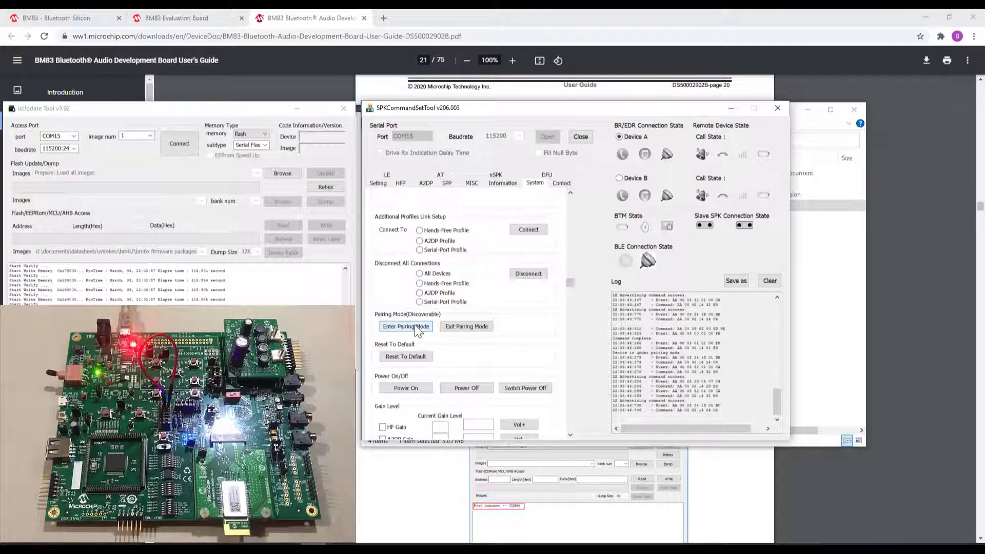
Step: Power off the module and close SPKCommandSetTool to return to isUpdate Tool
left_click(474, 391)
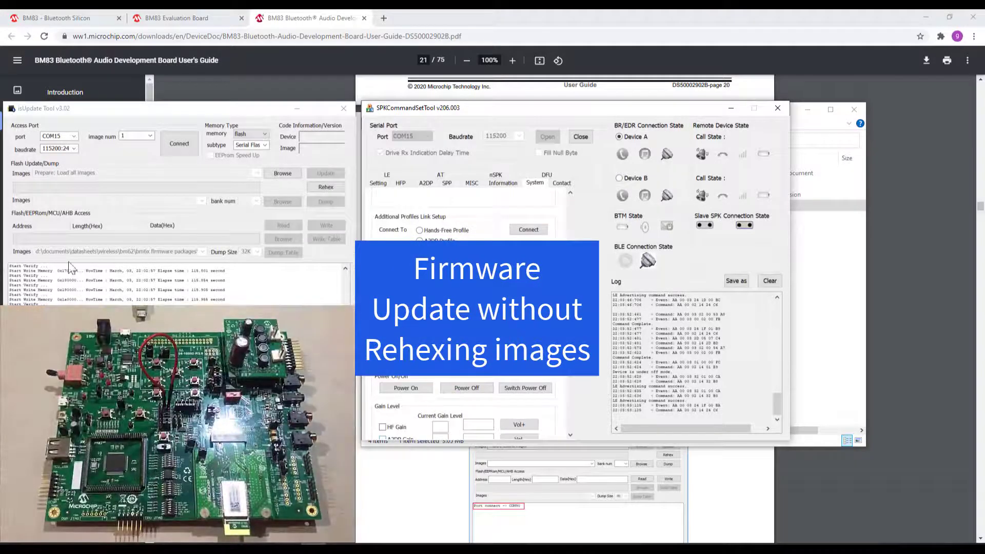
left_click(134, 165)
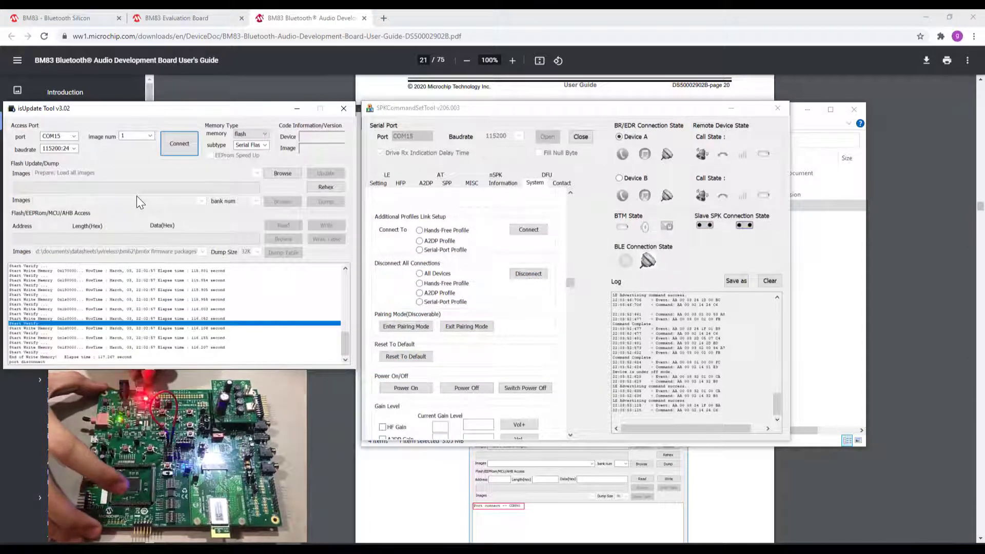
left_click(777, 113)
Step: Check the user guide's note on the image num value and set image num to 3 in isUpdate Tool
left_click(149, 137)
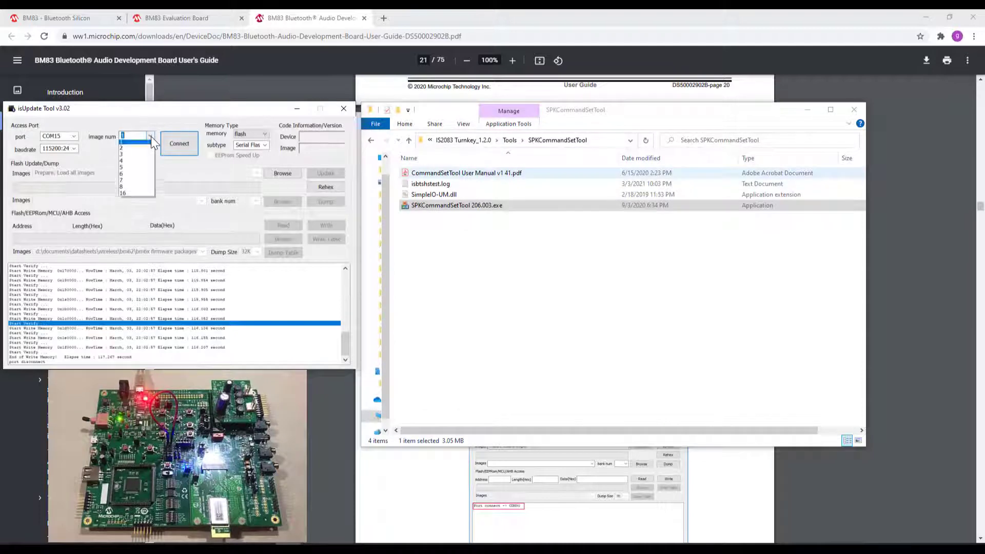
left_click(354, 380)
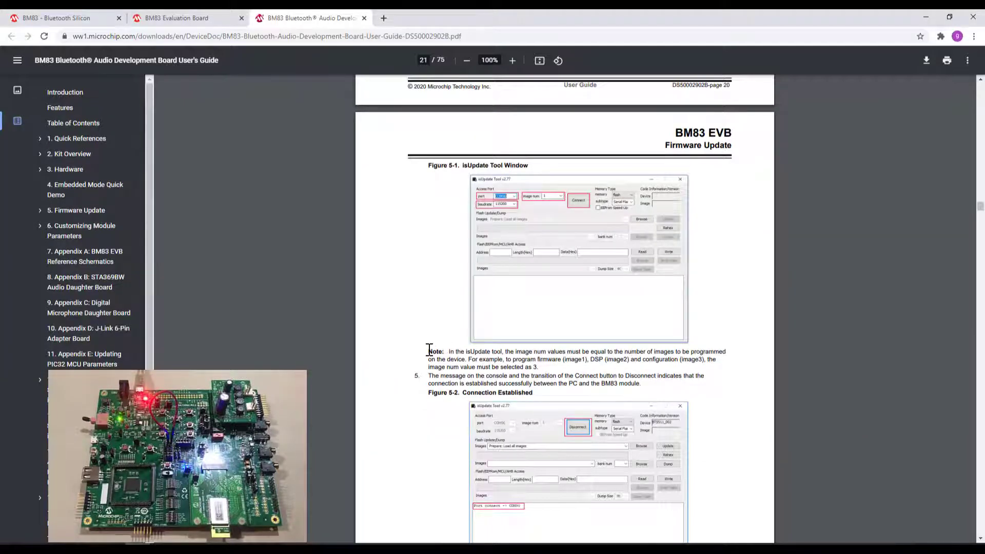
left_click_drag(449, 352, 539, 367)
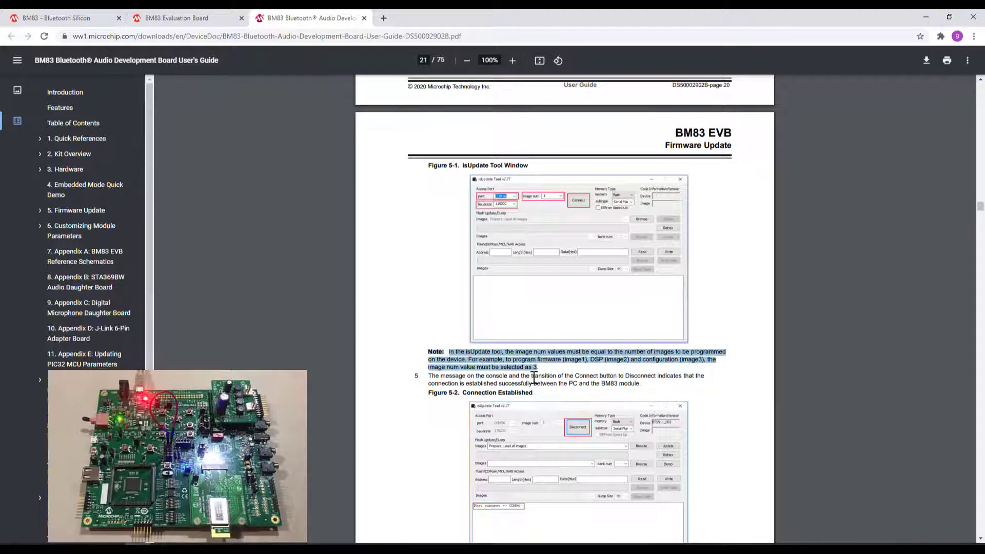
left_click(560, 368)
key("alt+Tab")
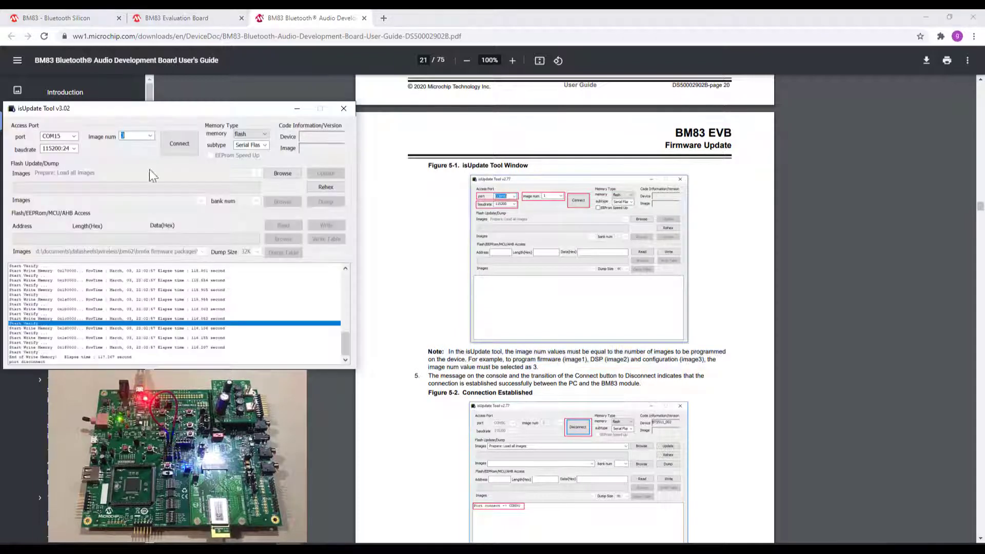
Step: Connect to the module and load IS208x_UI_1.3.08_Demo_Package_MCU_Mode_GFP.hex, MSPK2.0_DSP_FW_V1.04.0006.HEX and MSPKv2_1.03.0008_GFP.hex
left_click(167, 146)
left_click(287, 173)
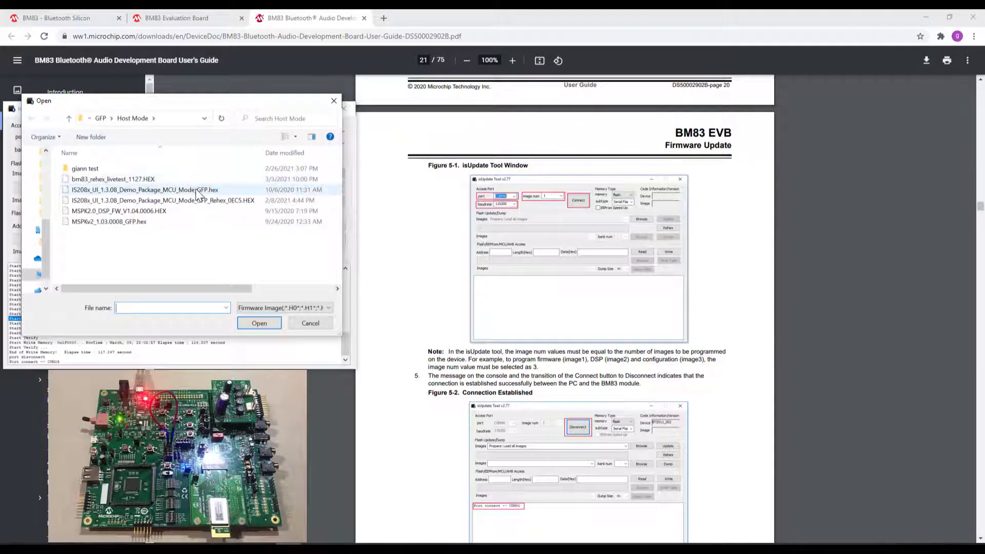
left_click(197, 190)
left_click(170, 211, "ctrl")
left_click(138, 221, "ctrl")
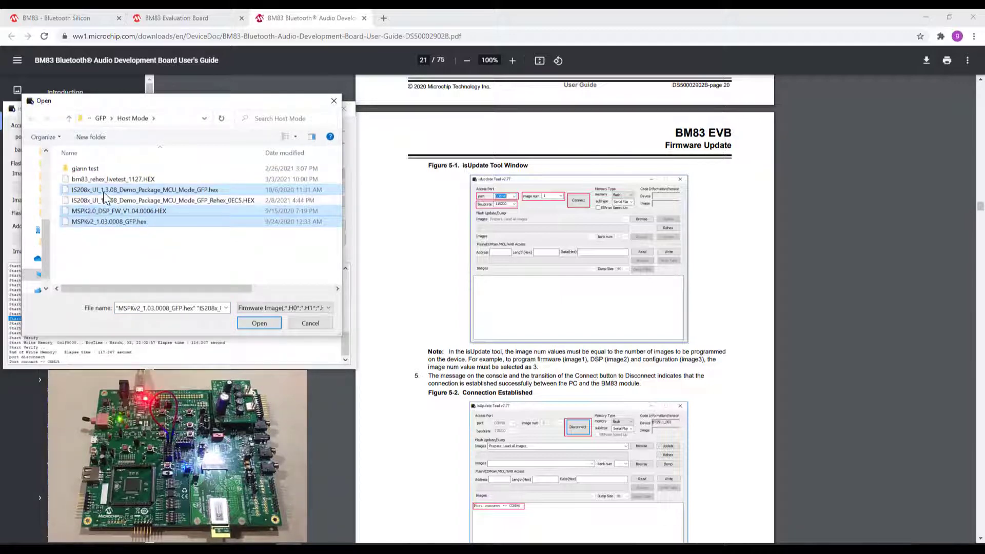
left_click(250, 322)
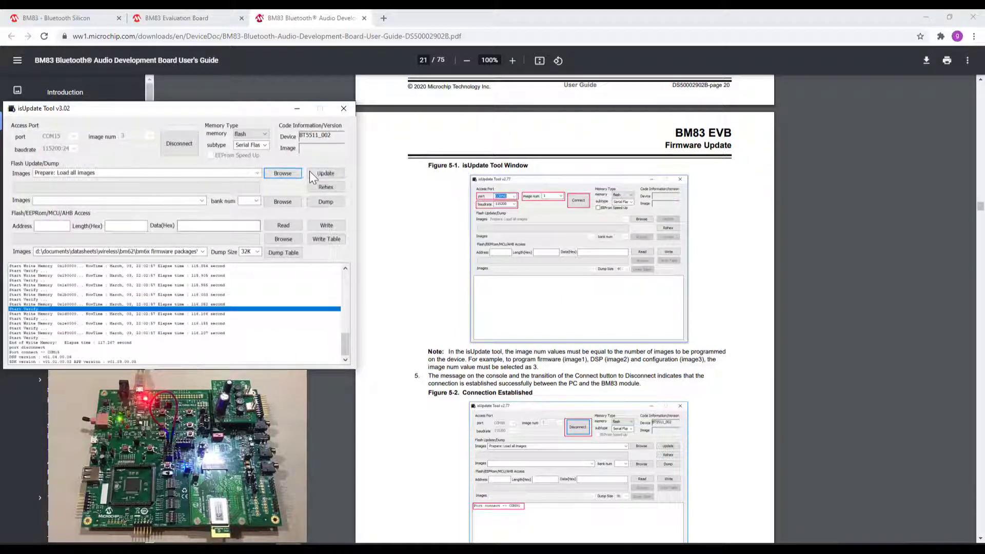
Step: Disconnect the port and set image num to 1 for a configuration-only update
left_click(187, 145)
left_click(152, 136)
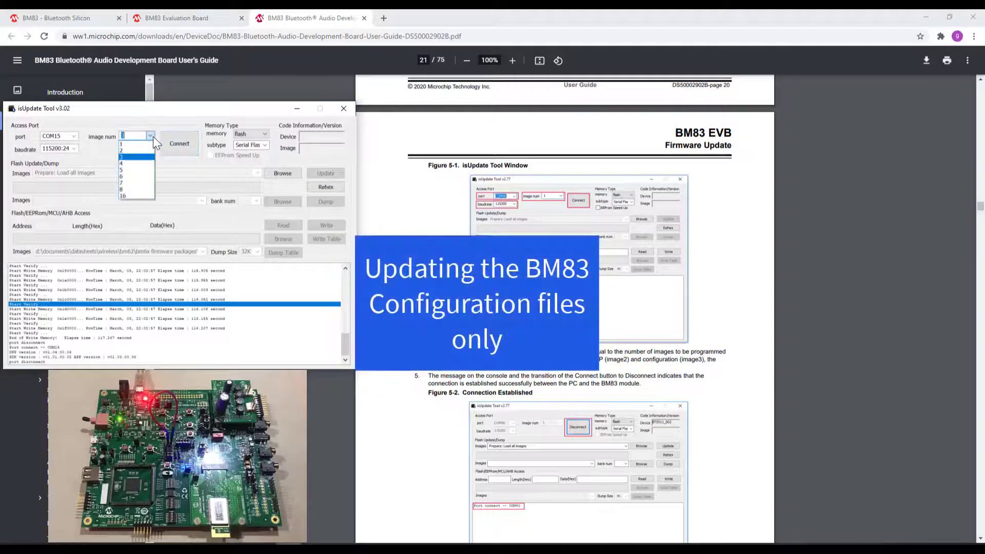
left_click(142, 145)
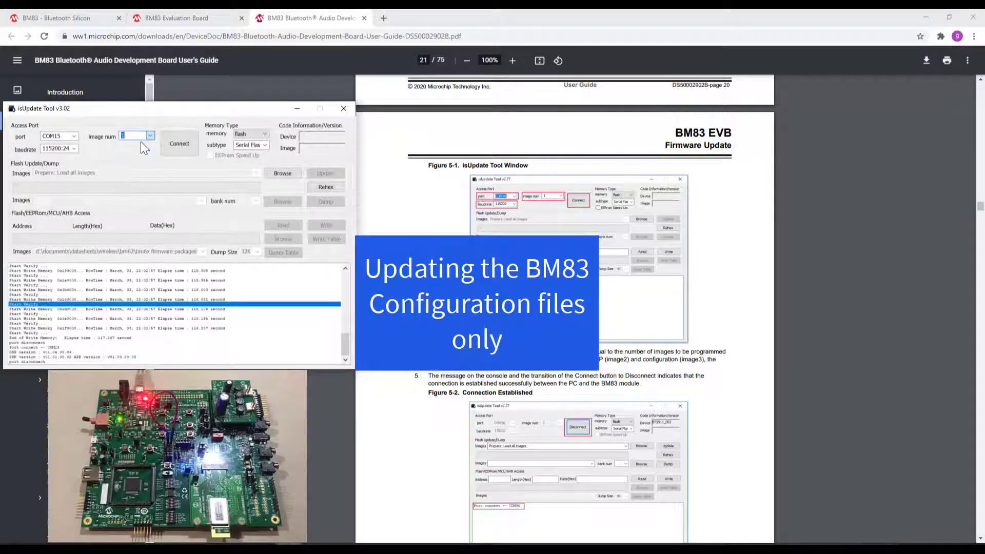
Step: Try to load the configuration image IS208x_UI_1.3.08_Demo_Package_MCU_Mode_GFP.hex while the port is disconnected
left_click(282, 173)
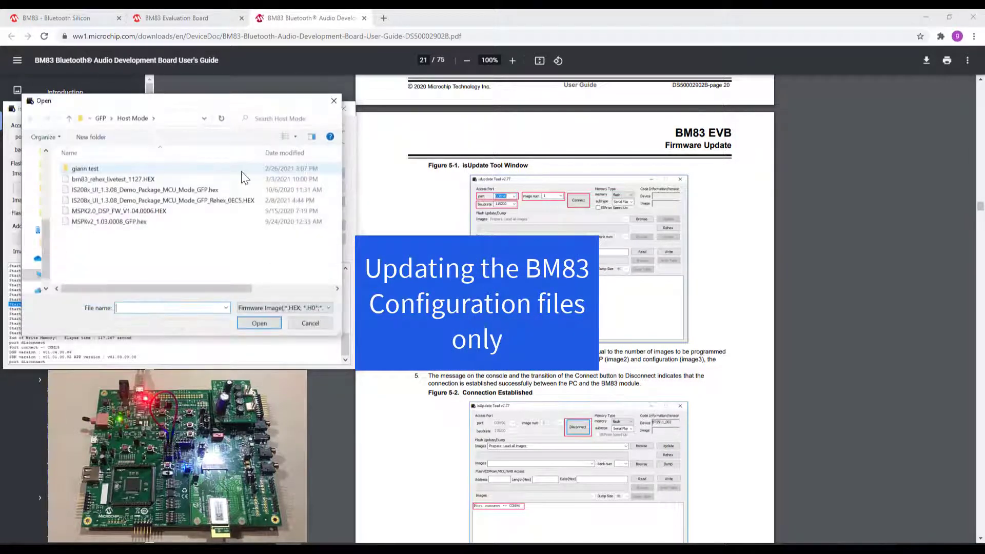
left_click(199, 190)
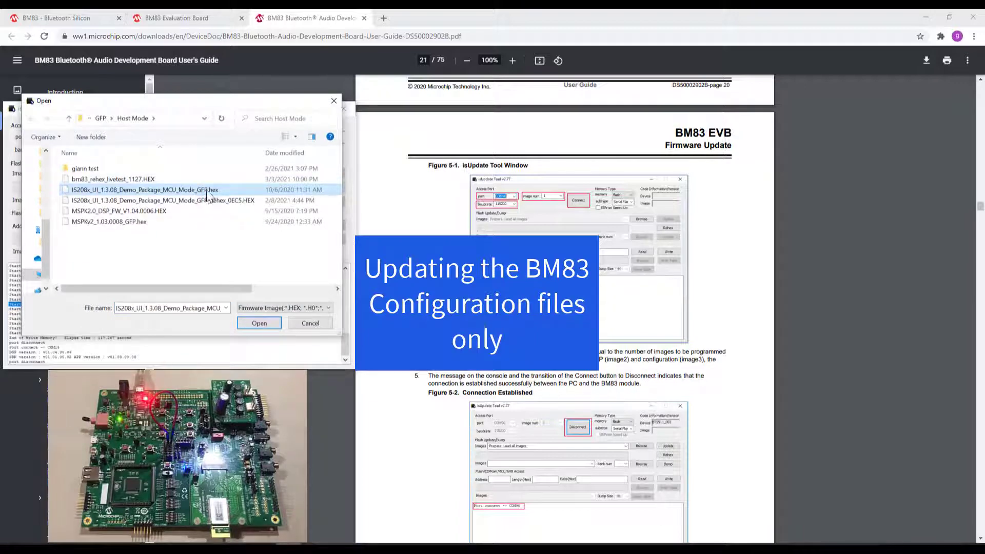
left_click(266, 326)
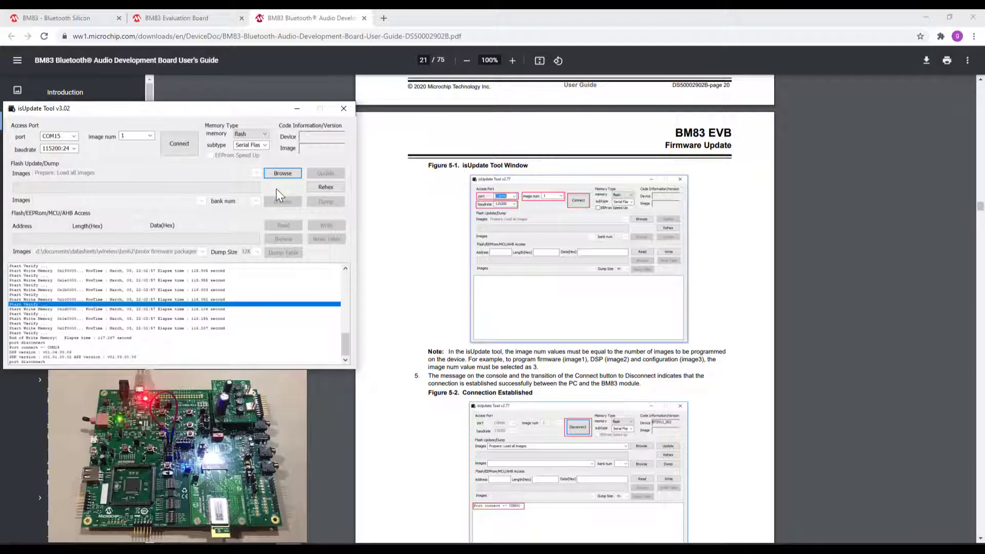
Step: Connect to the module with one image and load IS208x_UI_1.3.08_Demo_Package_MCU_Mode_GFP.hex
left_click(193, 149)
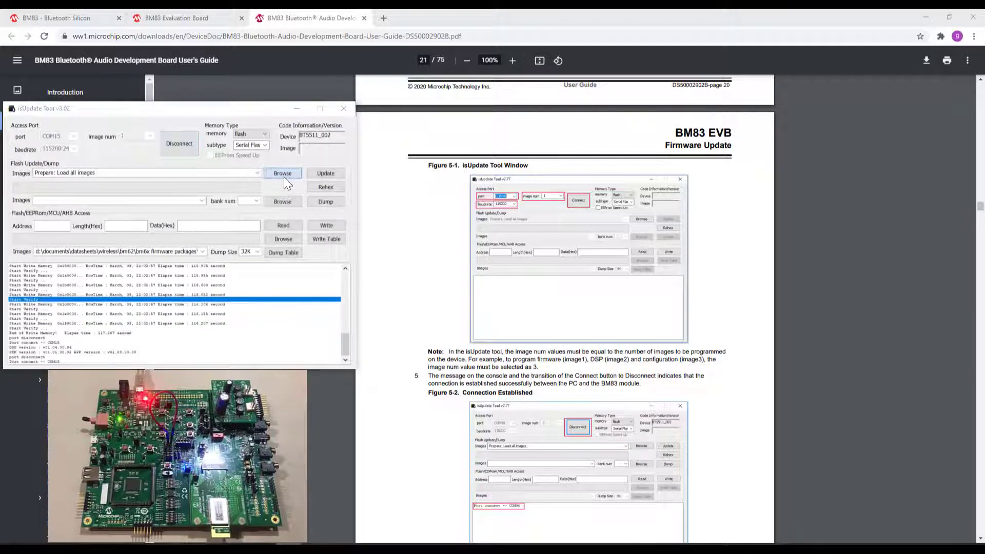
left_click(283, 174)
left_click(154, 190)
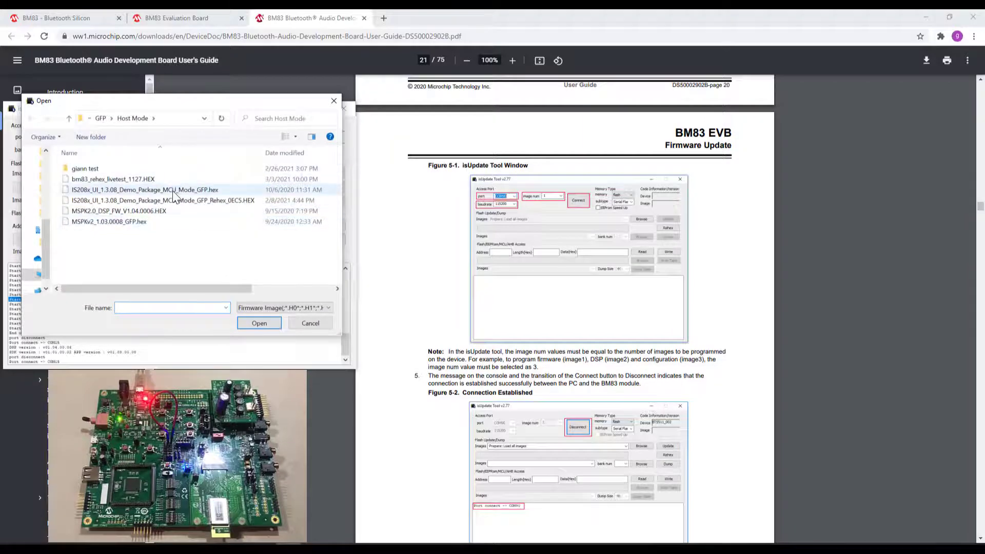
left_click(252, 324)
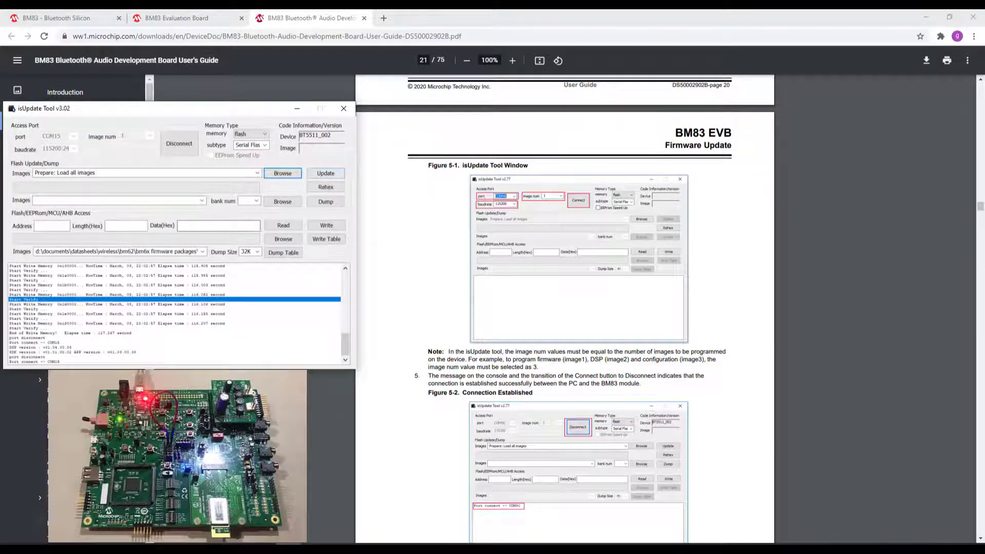
Step: Launch IS208x_Config_GUI_Tool v1.3.08 from the Config Tool folder under Tools, and place its window beside isUpdate Tool
left_click(112, 548)
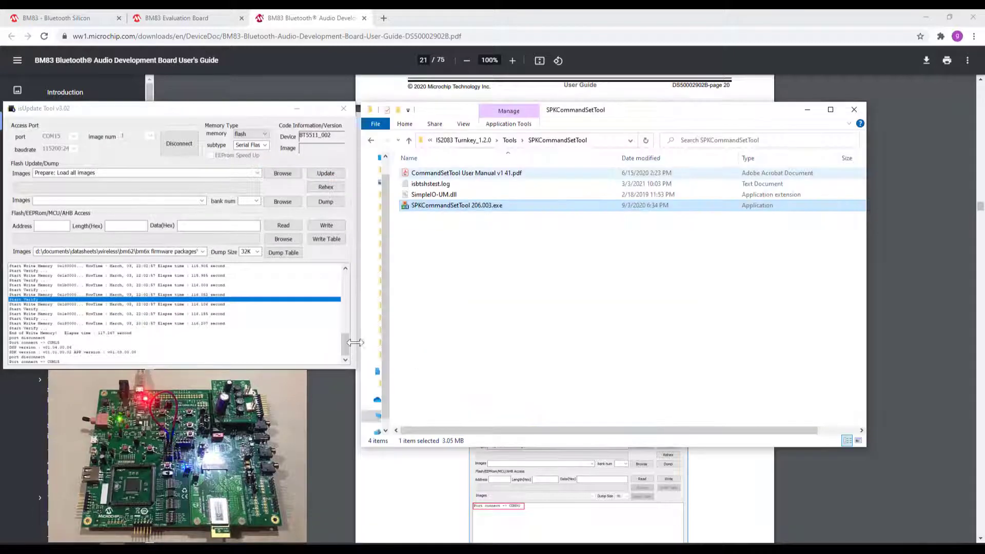
left_click(515, 144)
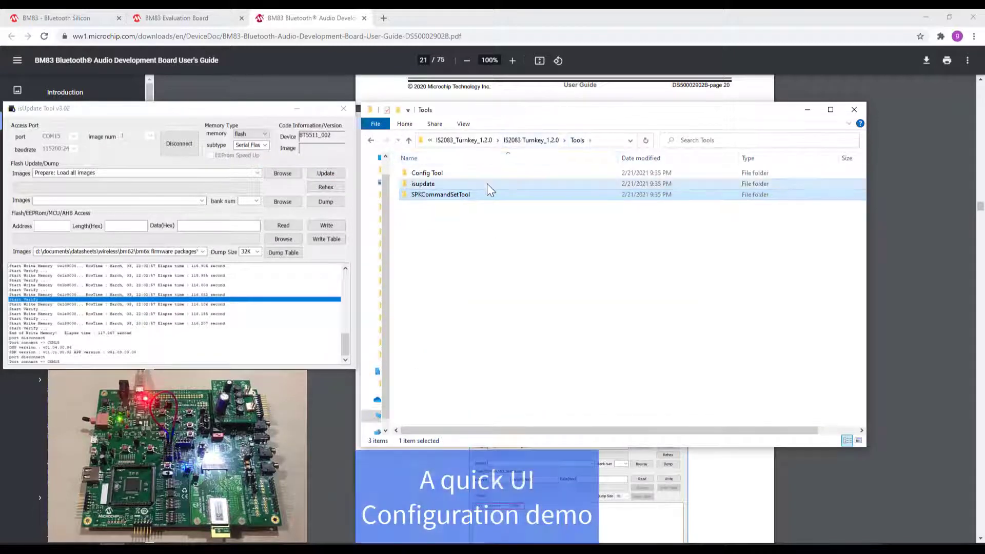
double_click(487, 183)
left_click(510, 140)
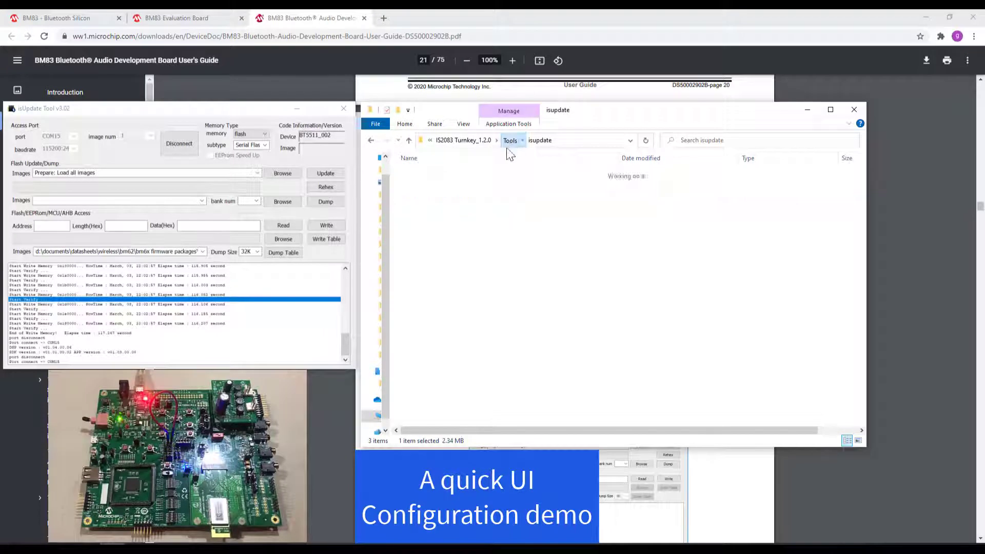
double_click(484, 174)
left_click(472, 216)
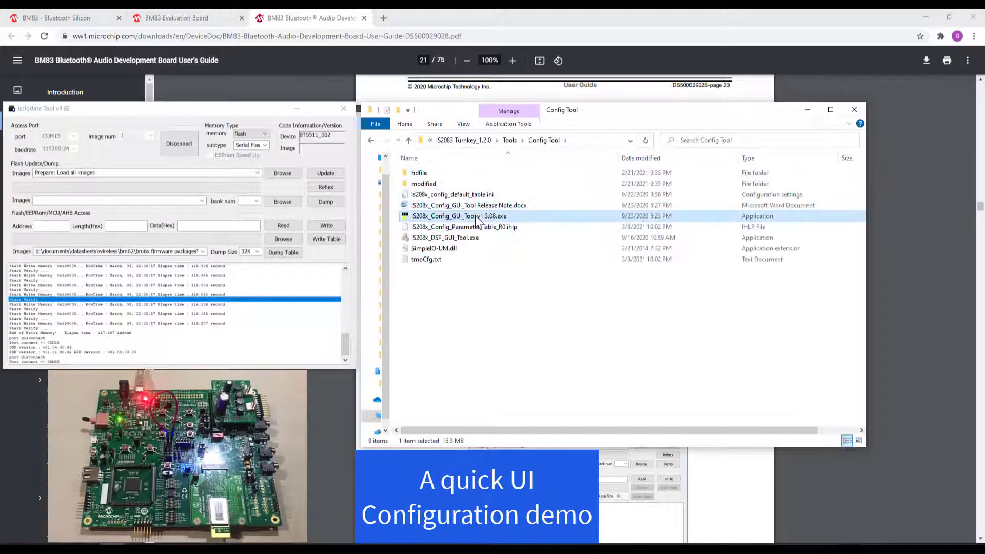
left_click(807, 110)
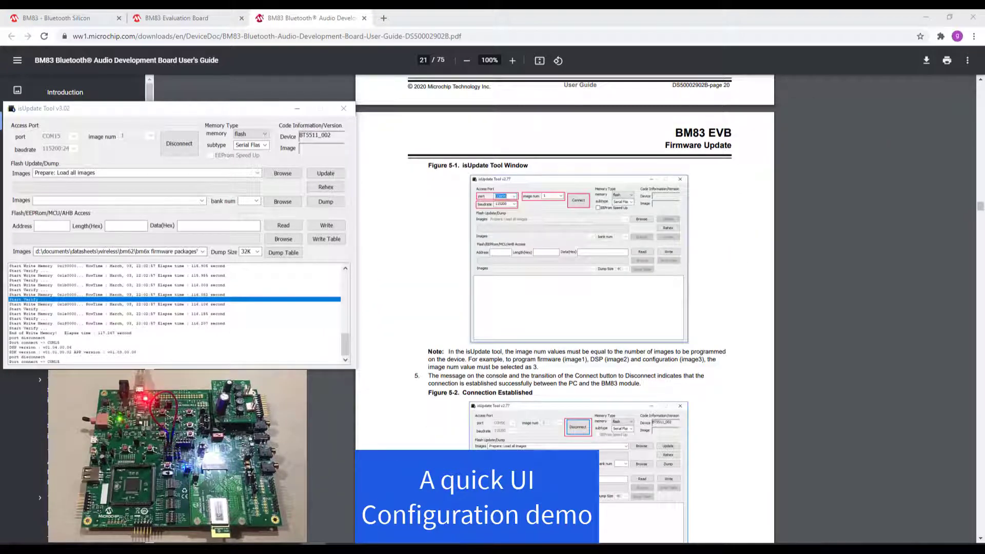
left_click_drag(1, 157, 473, 150)
Step: Set the configuration project to MSPKv2_GFP, checking it against the GFP configuration file in the Host Mode folder
left_click(535, 208)
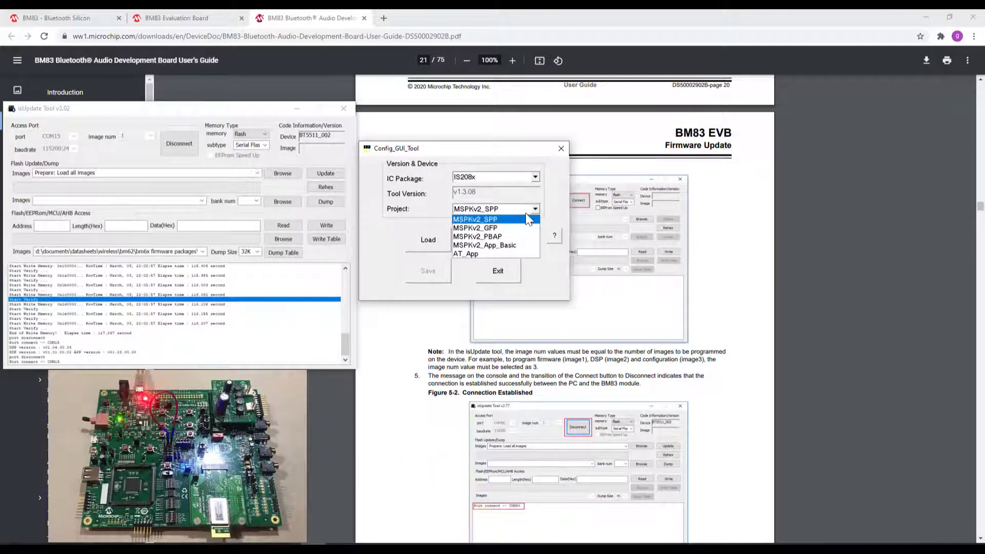
left_click(509, 228)
left_click(282, 174)
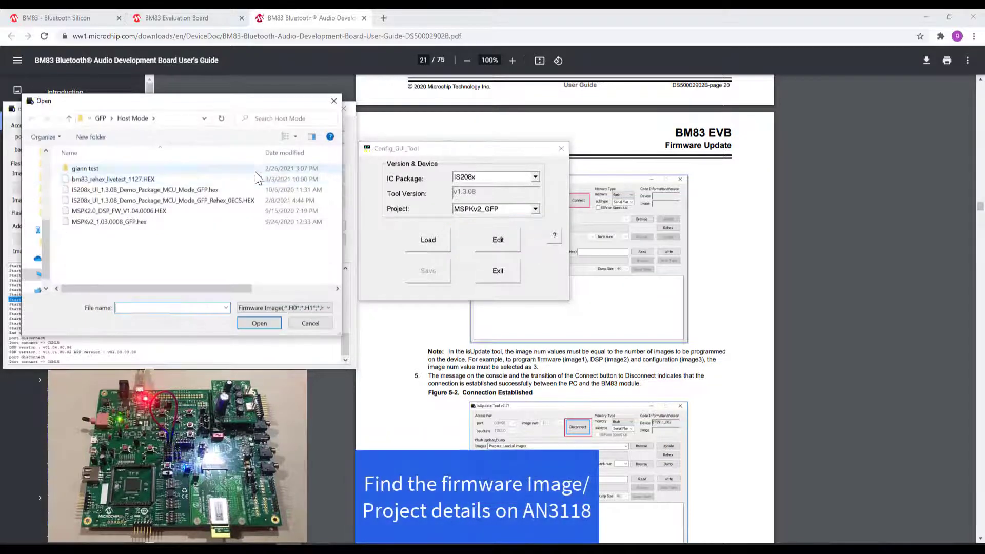
left_click(216, 190)
left_click(334, 101)
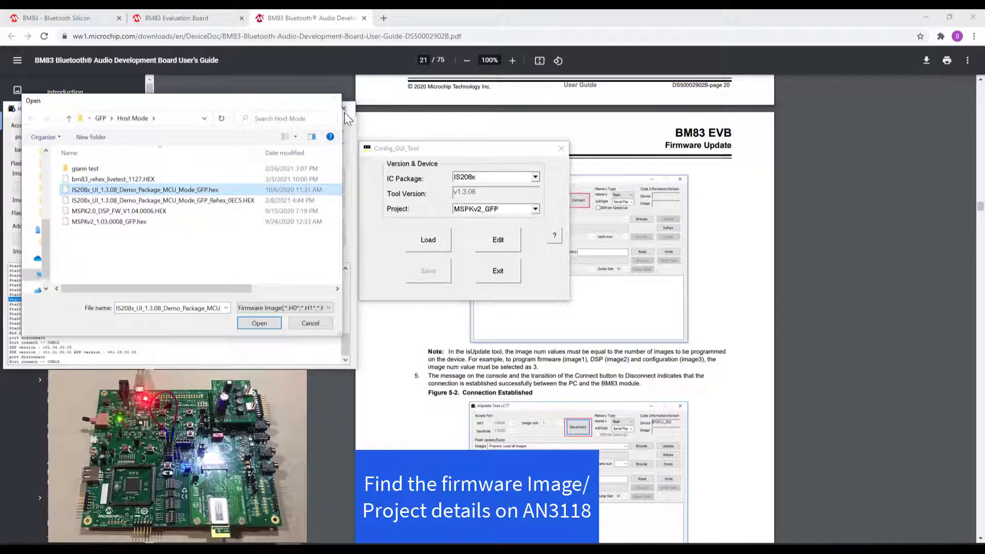
left_click(537, 211)
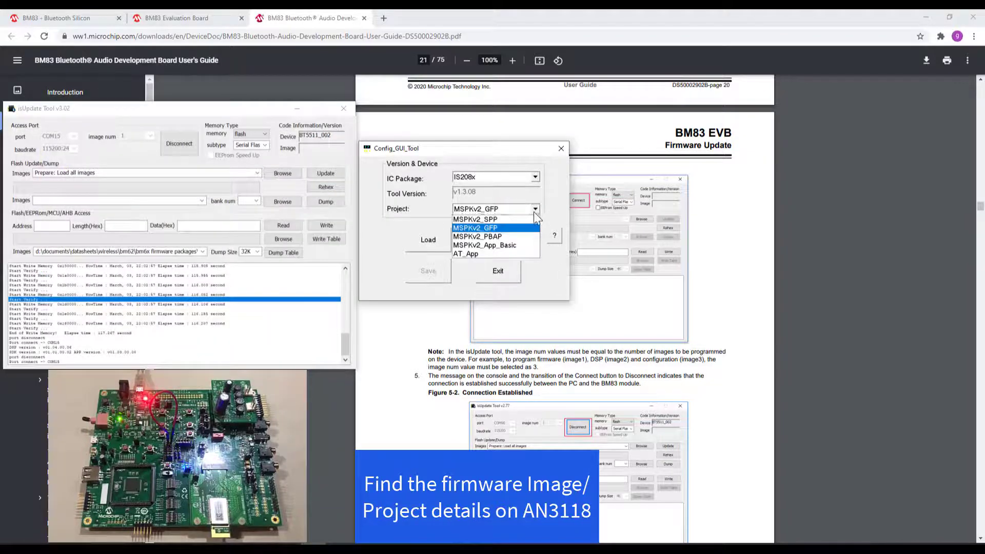
left_click(507, 229)
Step: Open the MSPKv2_GFP configuration for editing and proceed from the main feature page to the system setup, keeping Host MCU Mode
left_click(500, 244)
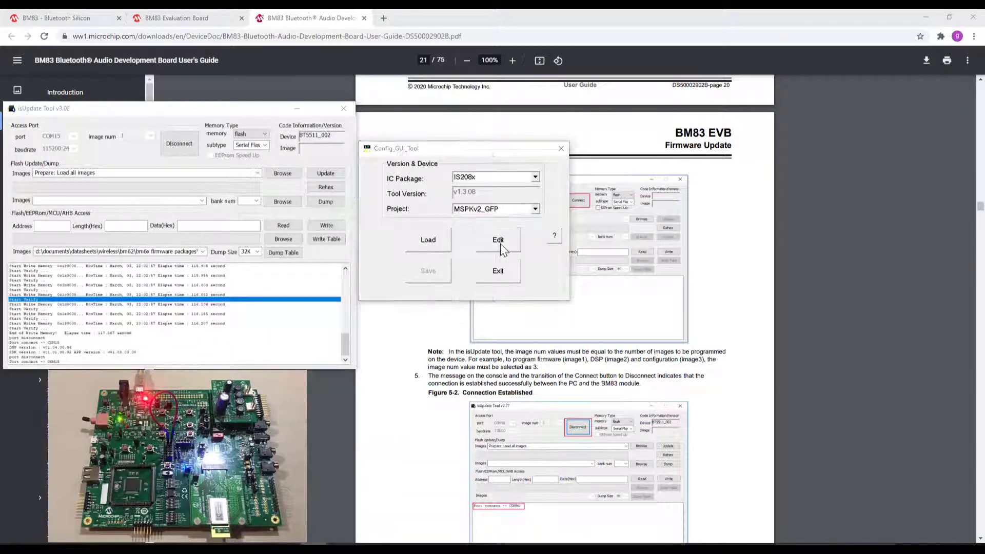
left_click_drag(406, 73, 441, 106)
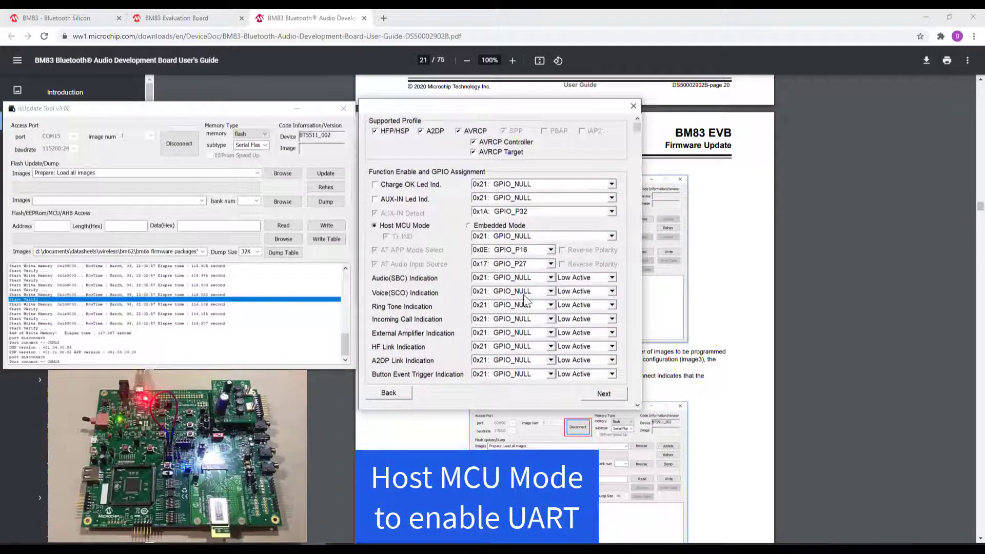
left_click(602, 395)
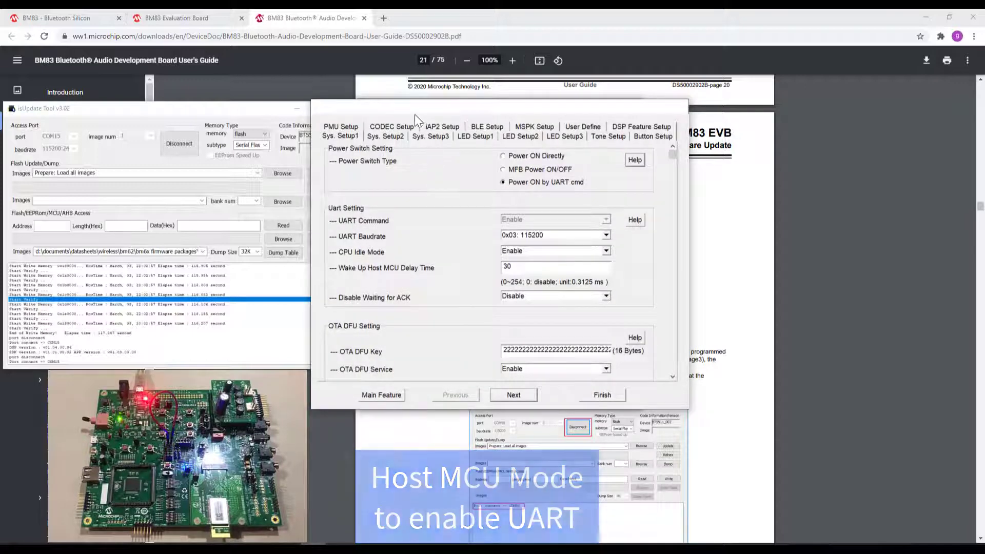
Step: Set the Bluetooth device name in the second system setup page to the custom name ending in _live_test_bm83, and finish editing the configuration
left_click_drag(429, 112, 459, 115)
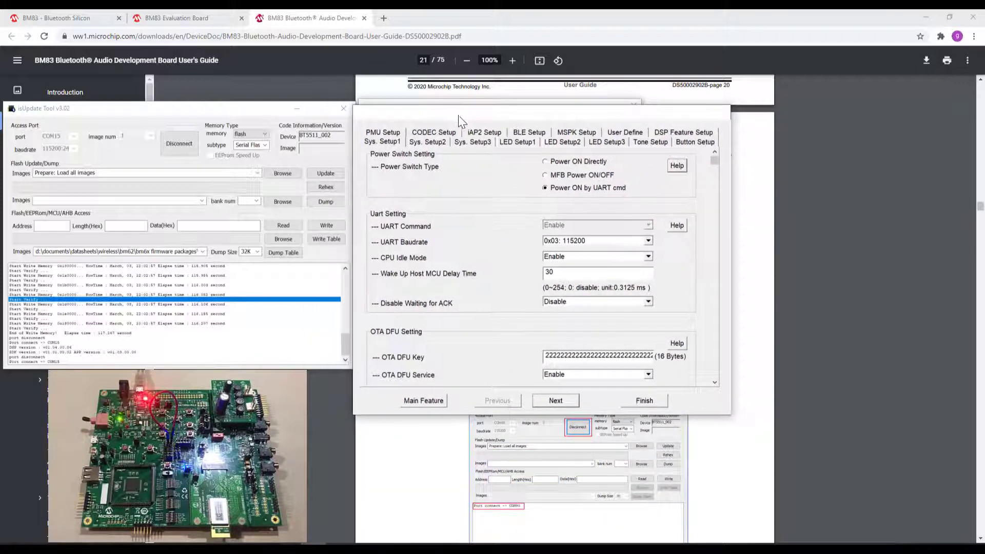
left_click(435, 142)
left_click_drag(606, 163, 511, 164)
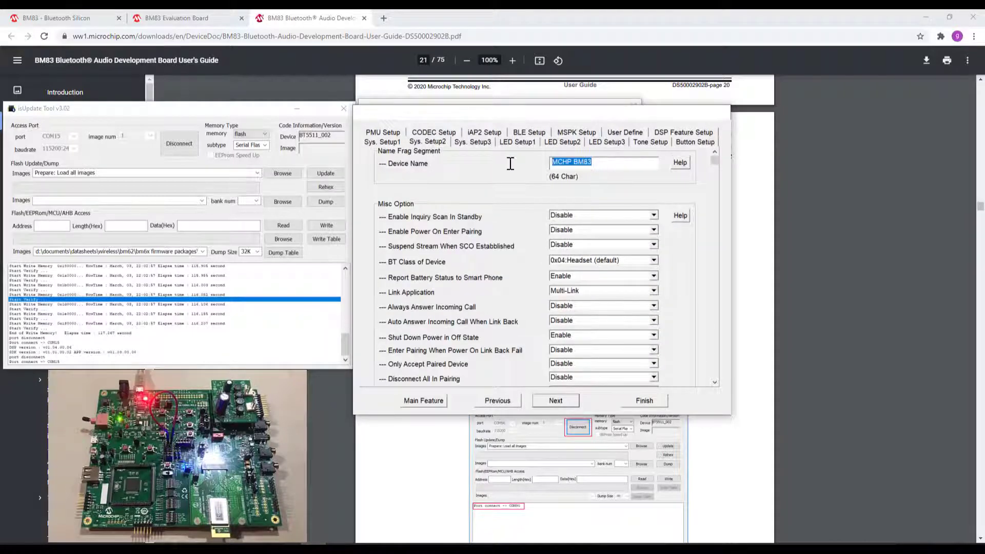
type("giann_live_test_bm83")
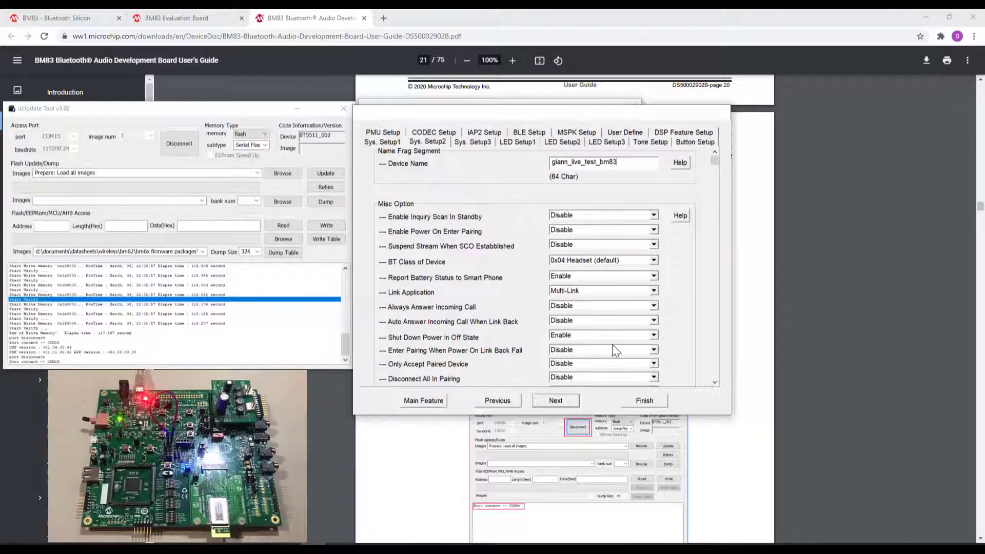
left_click(638, 401)
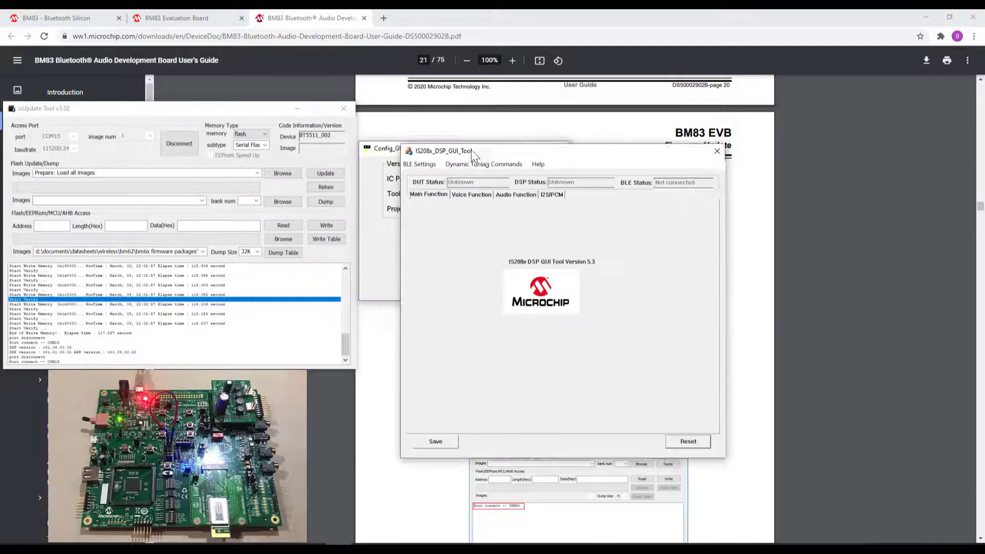
Step: Review the voice, audio and I2S/PCM settings in IS208x_DSP_GUI_Tool, and close it without saving DSP changes
left_click_drag(482, 130, 438, 115)
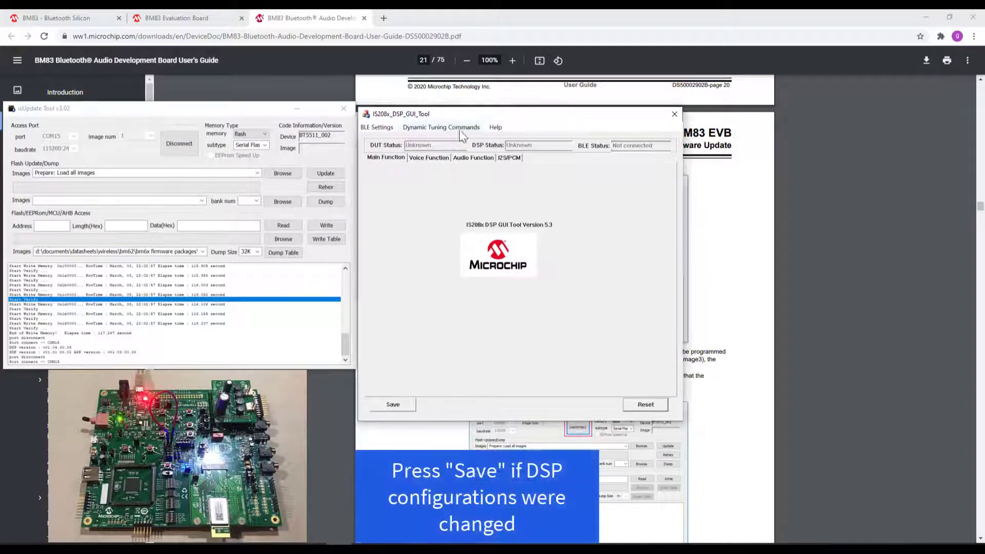
left_click(509, 158)
left_click(440, 160)
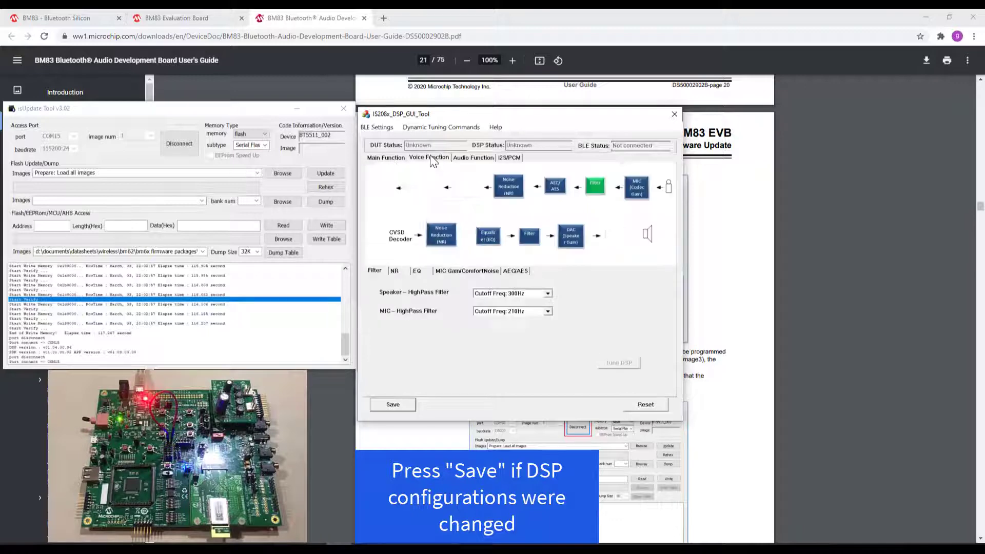
left_click(393, 160)
left_click(471, 158)
left_click(509, 159)
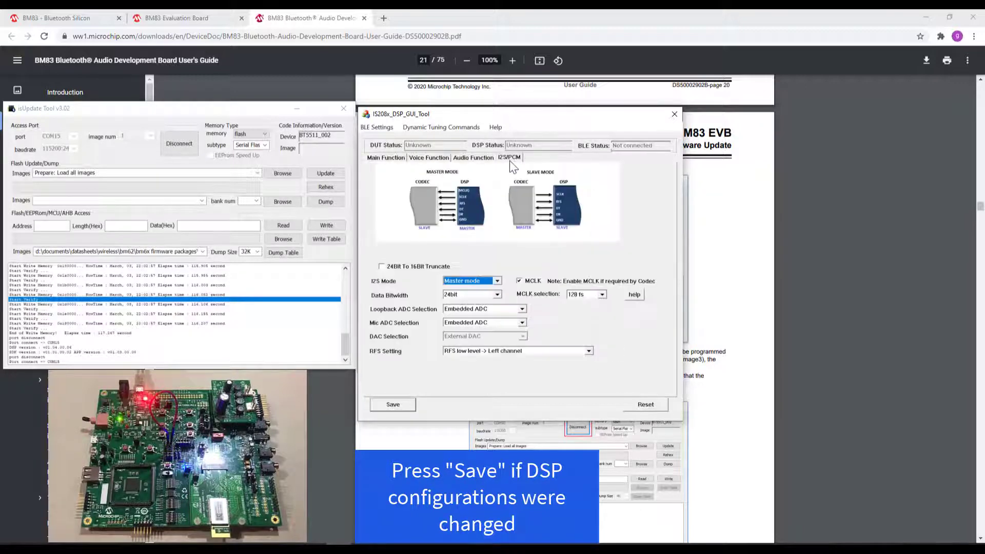
left_click(675, 117)
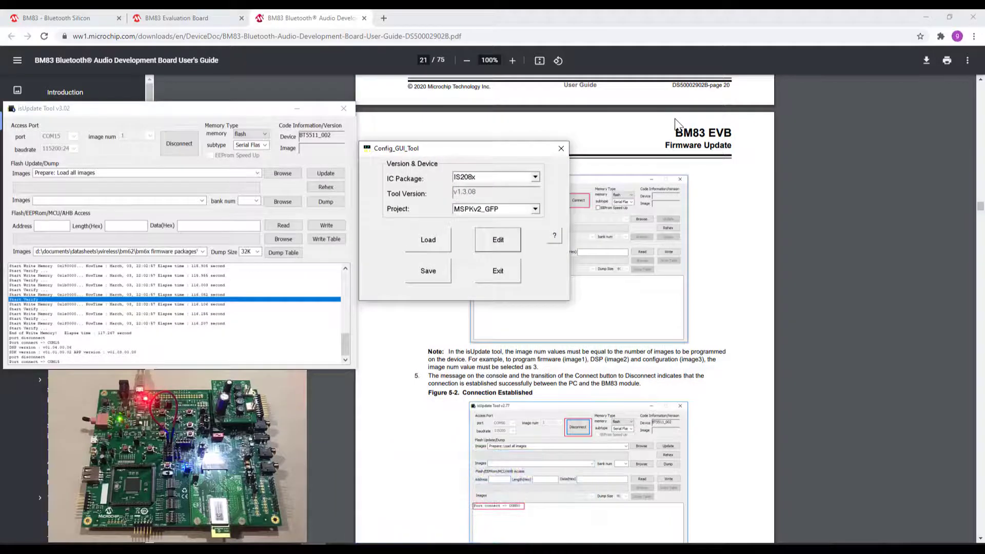
Step: Save the edited configuration as a HEX file named bm83_uiconfig_livetest in the Host Mode folder
left_click(442, 268)
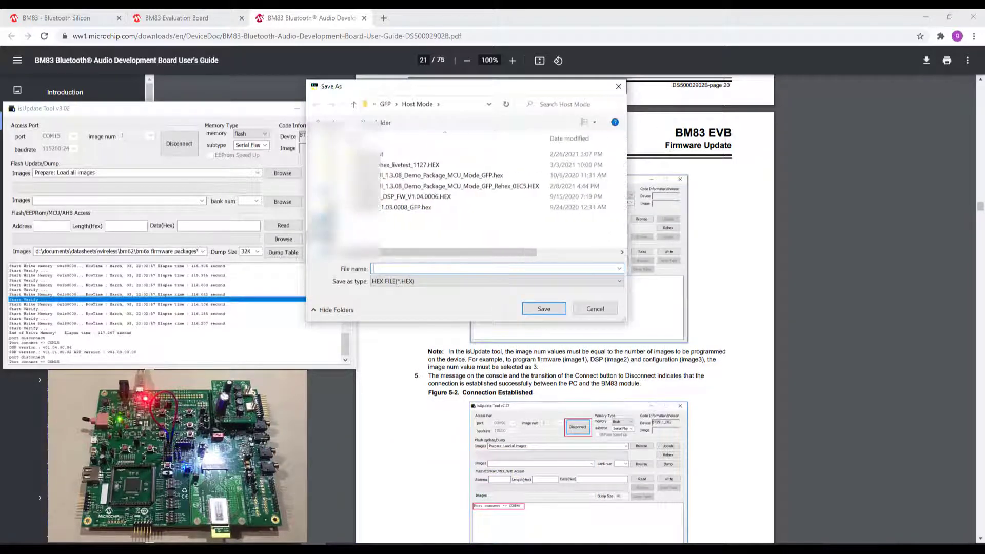
type("bm83")
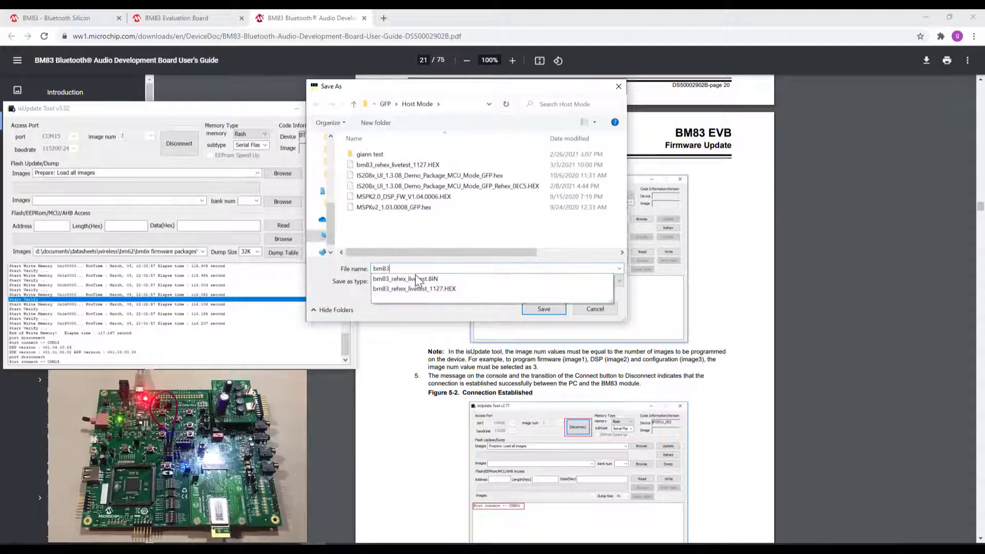
type("_ui")
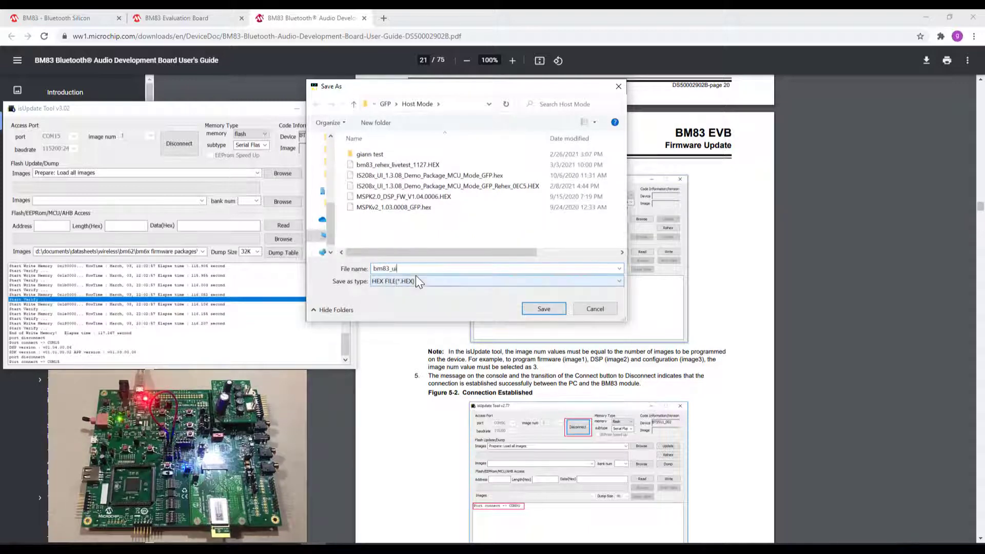
type("config_livetest")
key("Return")
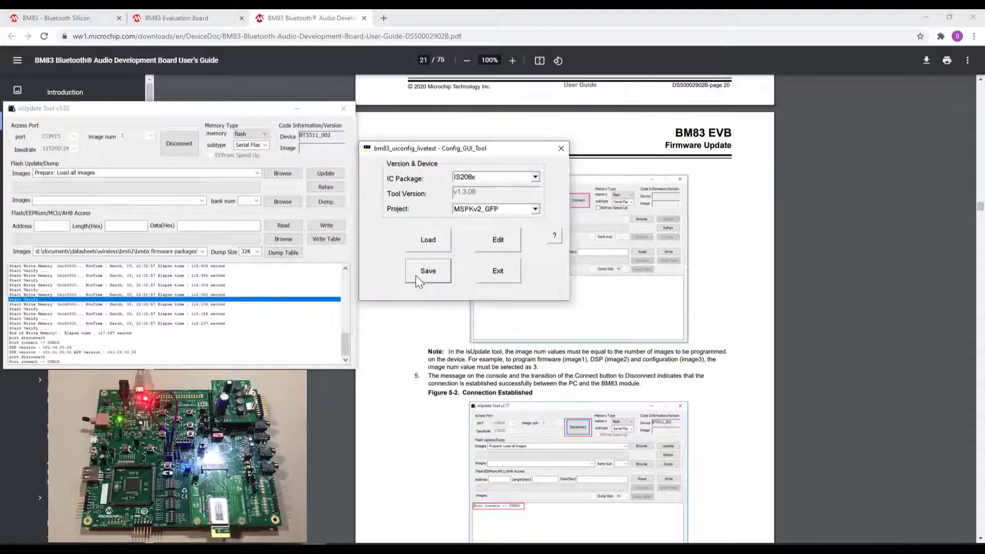
left_click_drag(494, 150, 507, 154)
Step: Switch to isUpdate Tool, reconnect to the module on COM15 with one image, and load bm83_uiconfig_livetest.hex
left_click(150, 154)
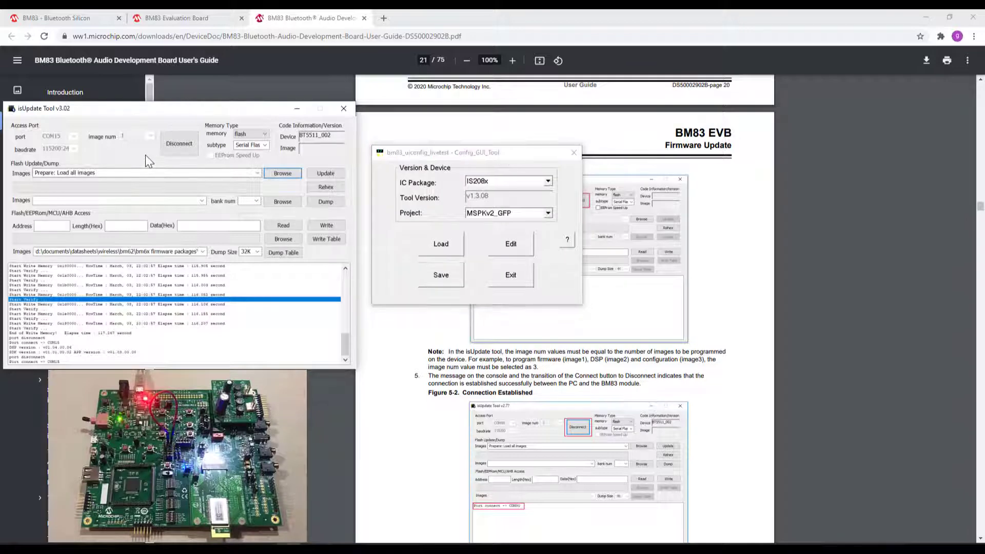
left_click(183, 146)
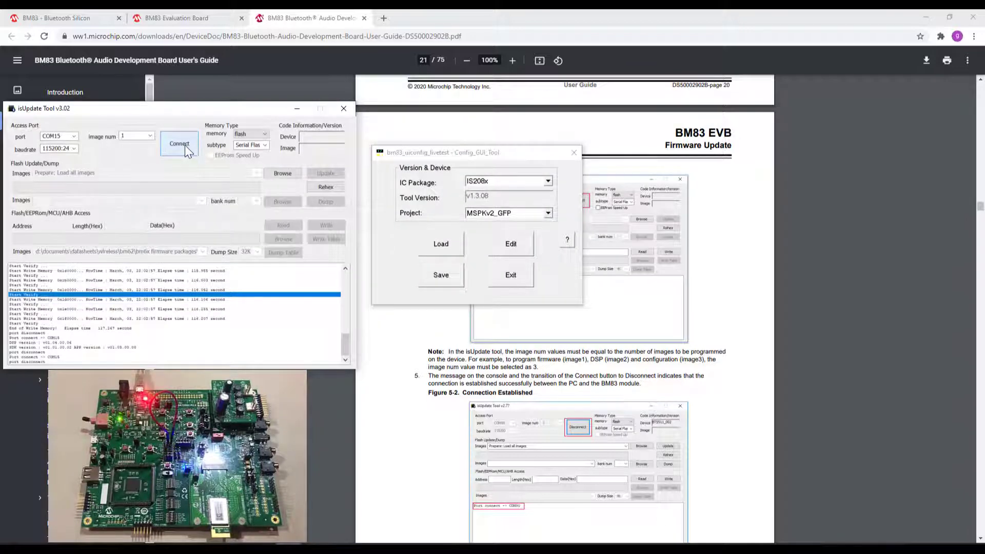
left_click(175, 147)
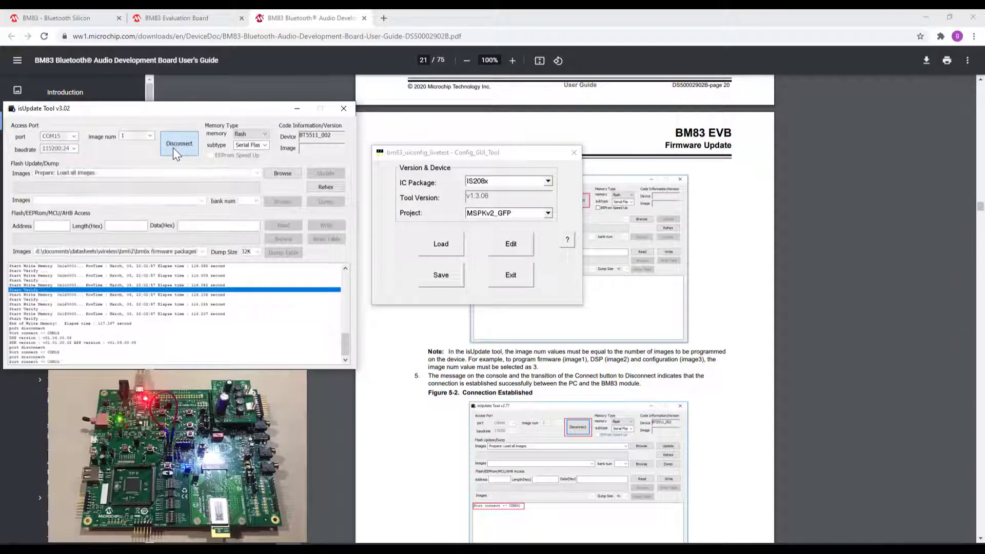
left_click(288, 173)
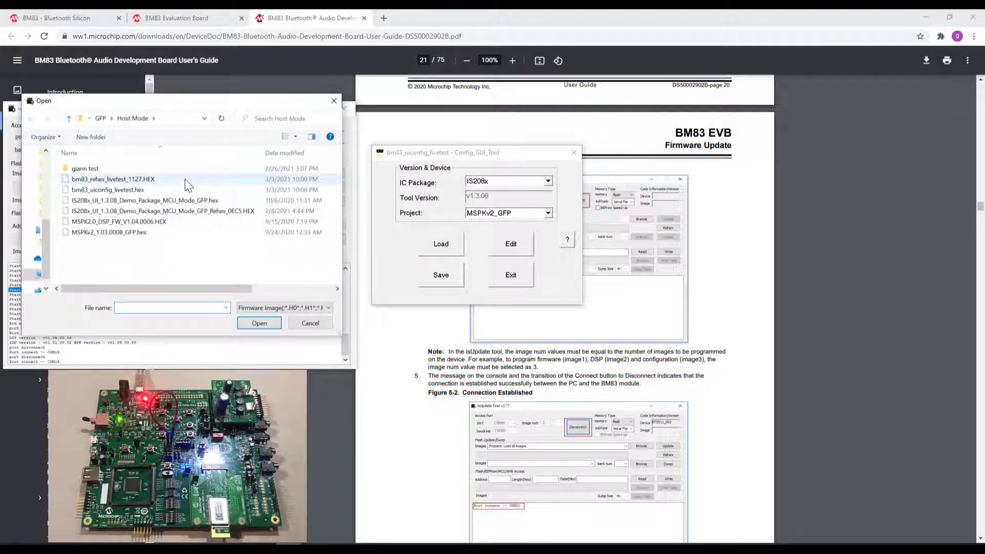
left_click(159, 189)
left_click(251, 323)
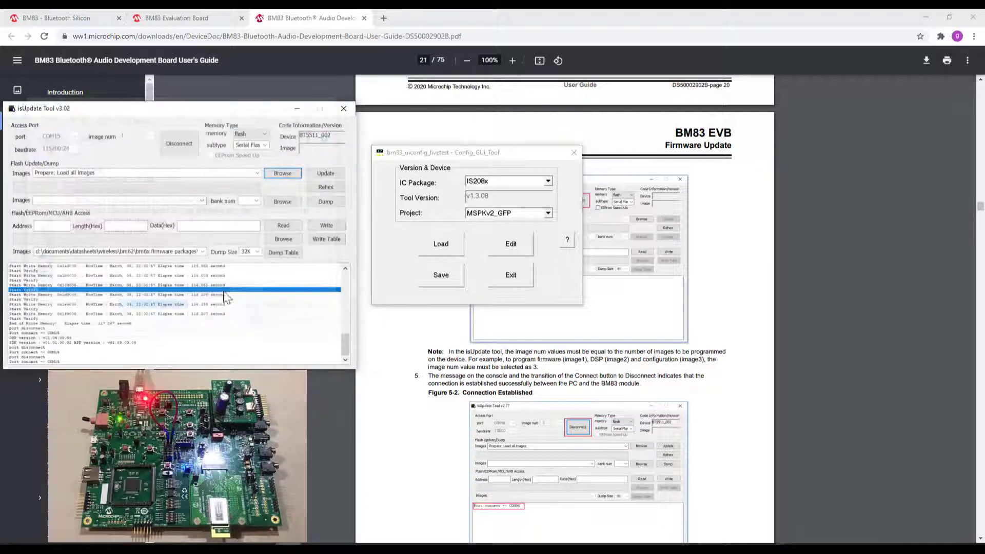
Step: Flash the loaded configuration image without keeping the paired device information, and disconnect from the module
left_click(319, 173)
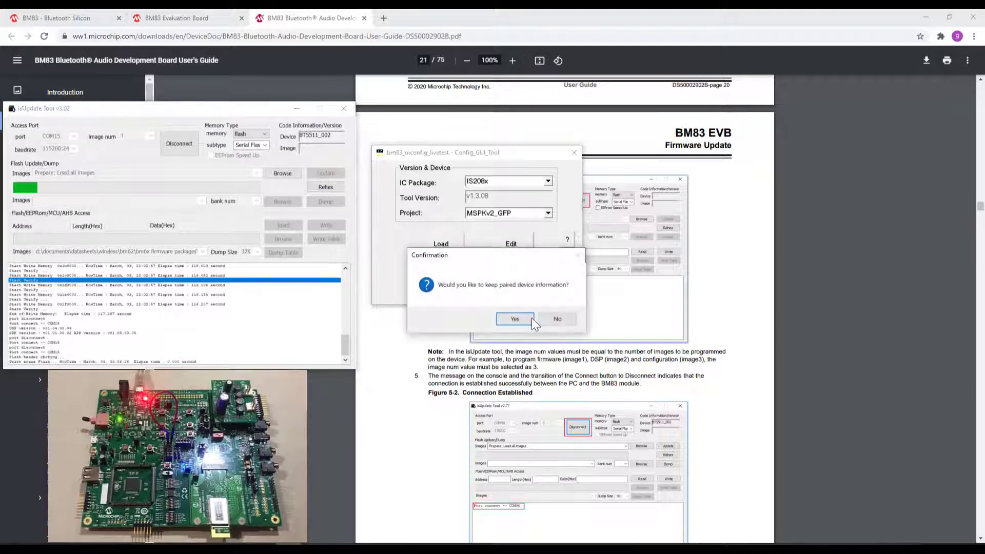
left_click(561, 319)
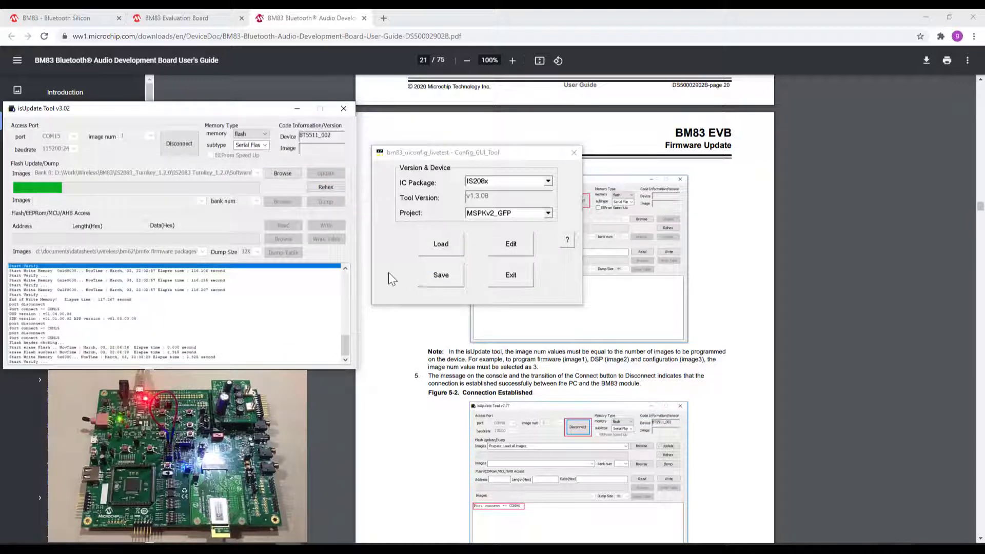
left_click(168, 148)
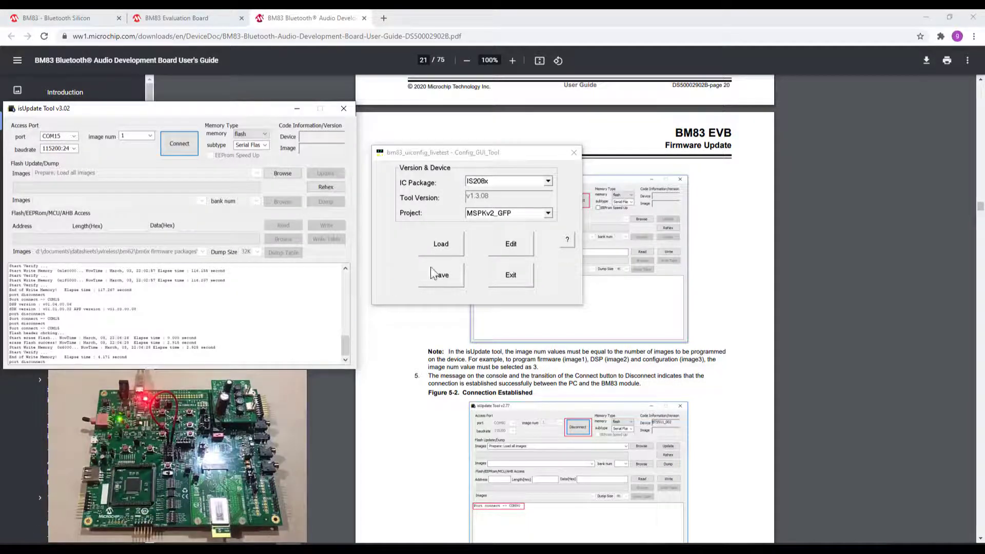
Step: Launch SPKCommandSetTool 206.003.exe from the SPKCommandSetTool folder under Tools, and place its window beside isUpdate Tool
key("alt+Tab")
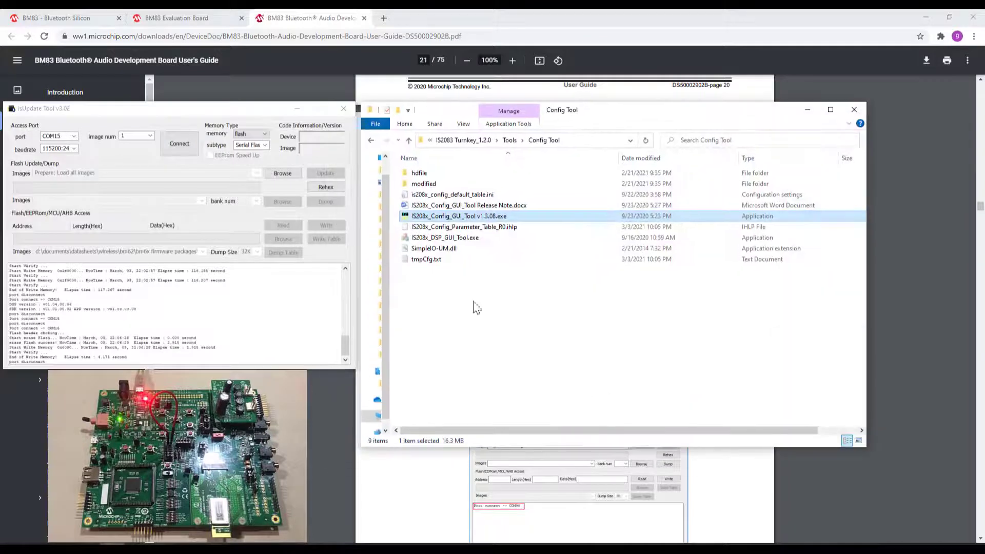
left_click(509, 140)
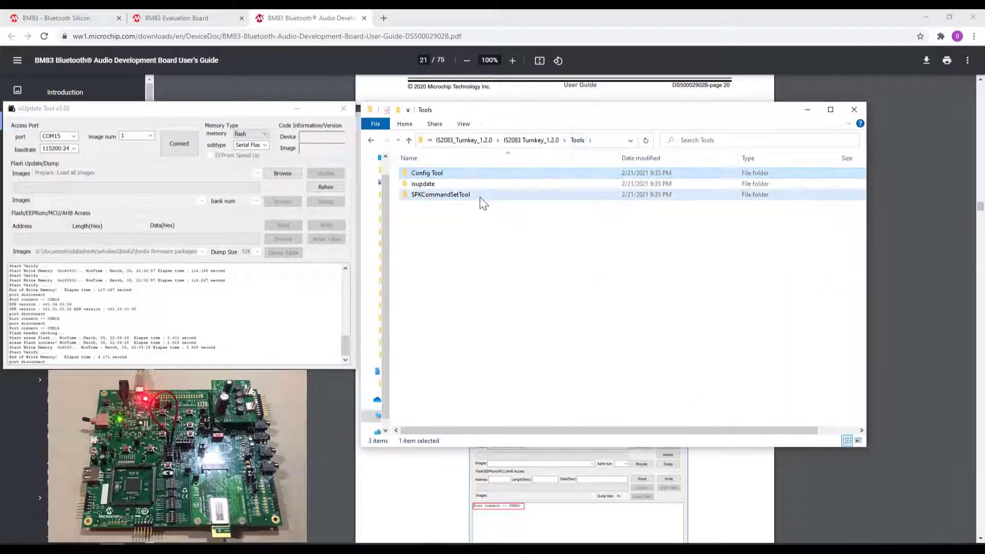
double_click(481, 199)
double_click(489, 207)
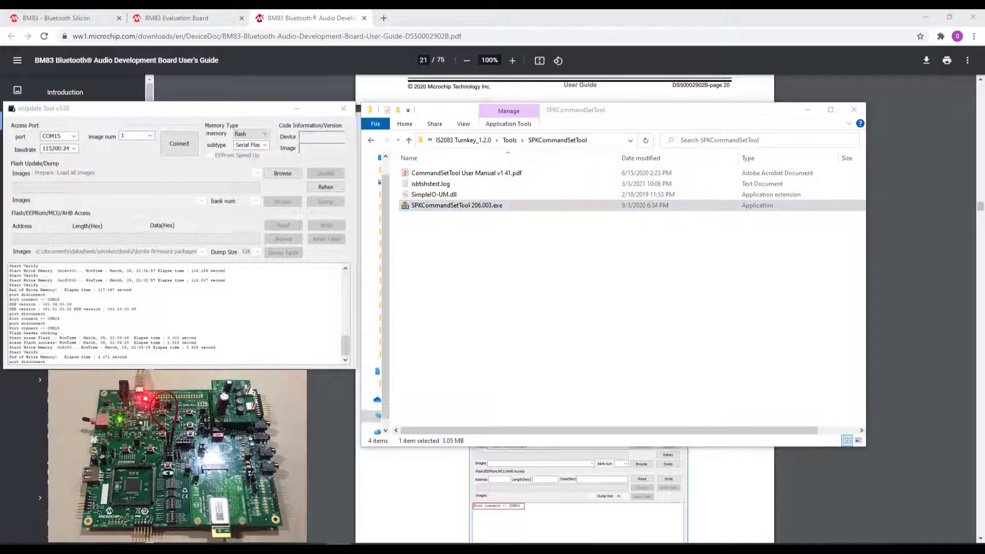
left_click_drag(362, 126, 487, 104)
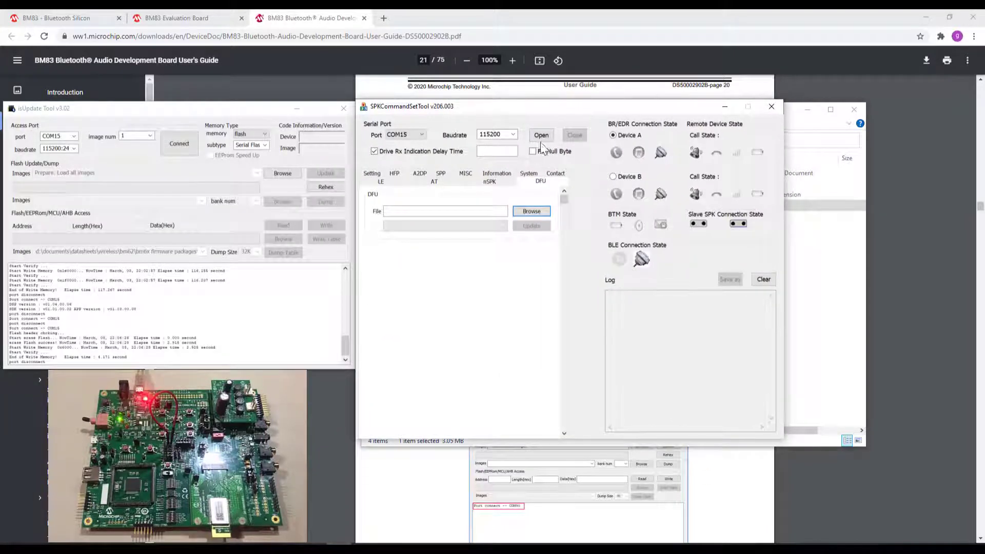
Step: Open COM15 at 115200 baud and read the module information to check its local device name
left_click(542, 136)
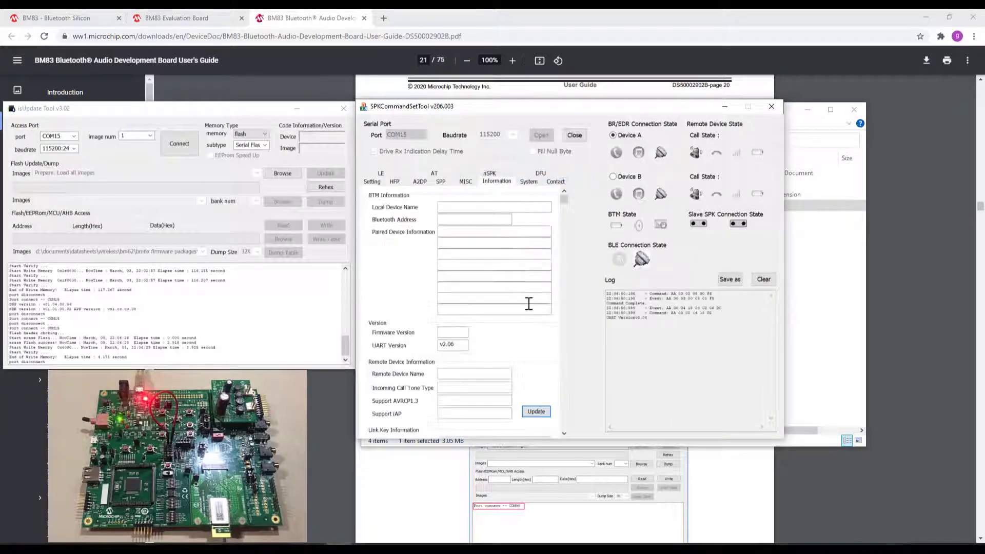
left_click(536, 411)
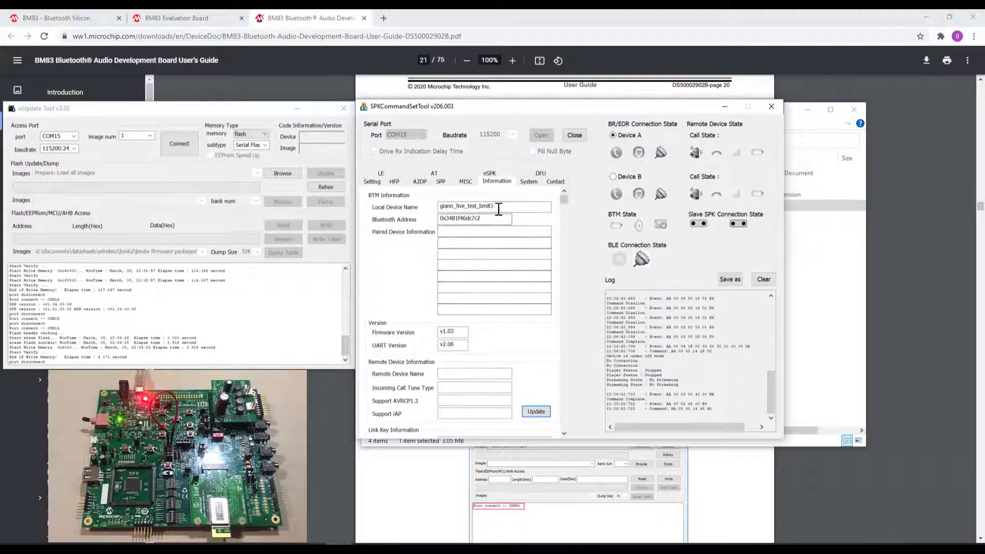
left_click_drag(498, 208, 439, 209)
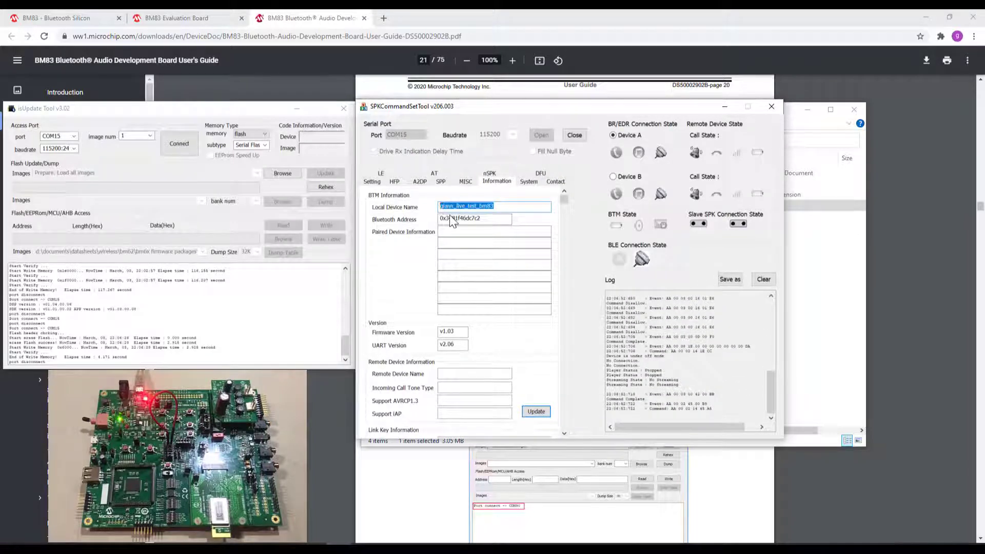
left_click(506, 207)
Step: Locate the raw data command entry among the miscellaneous UART commands
left_click(465, 182)
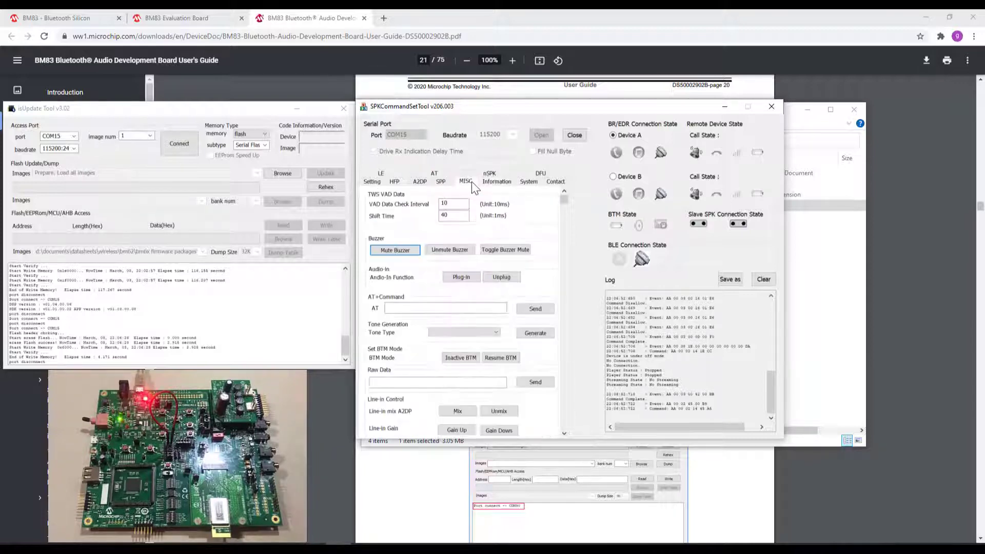
left_click(493, 382)
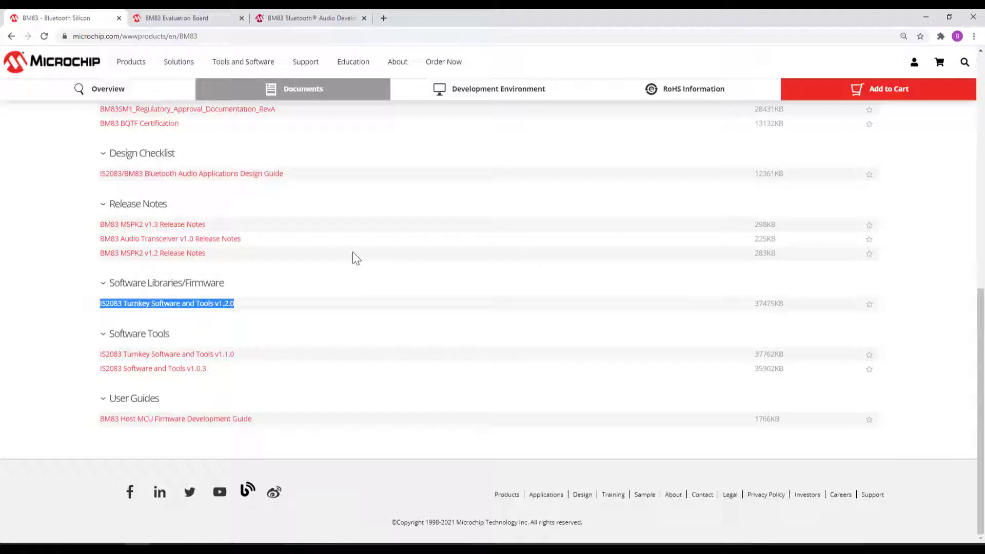
Step: Open AudioUARTCommandSet_v2.08.pdf from the Document folder of the IS2083 Turnkey_1.2.0 package and go to section 5.1, UART Commands
scroll(348, 244, "up", 2)
scroll(347, 299, "down", 2)
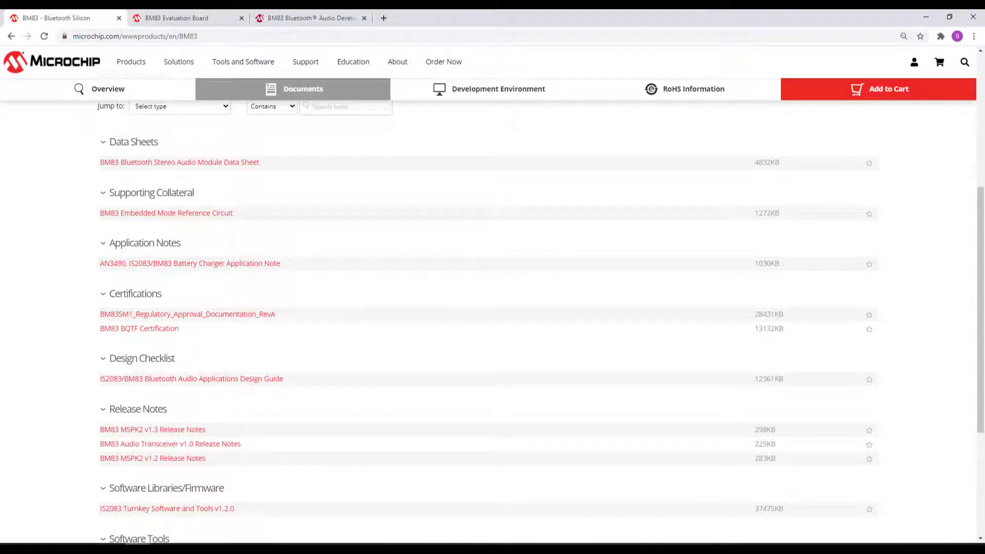
key("alt+Tab")
left_click(479, 145)
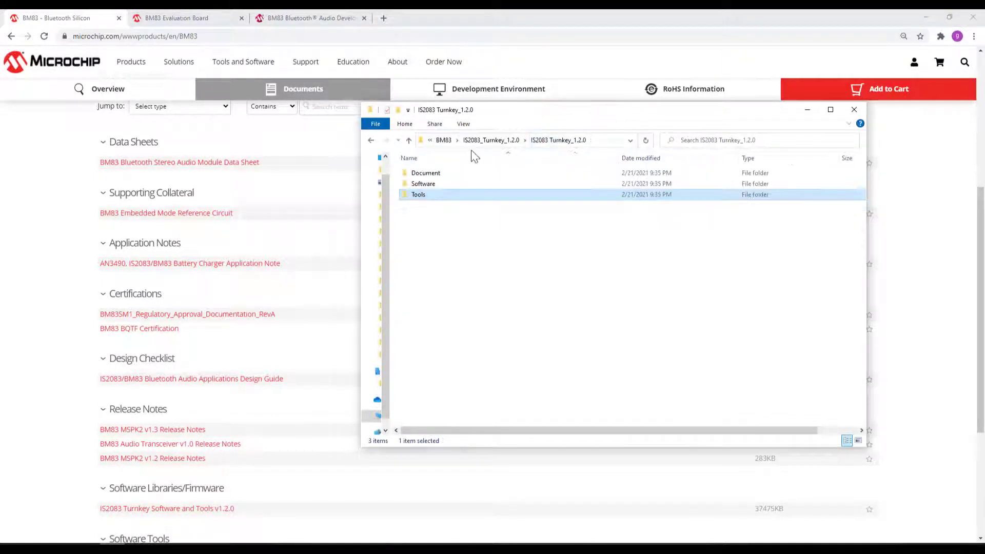
double_click(455, 174)
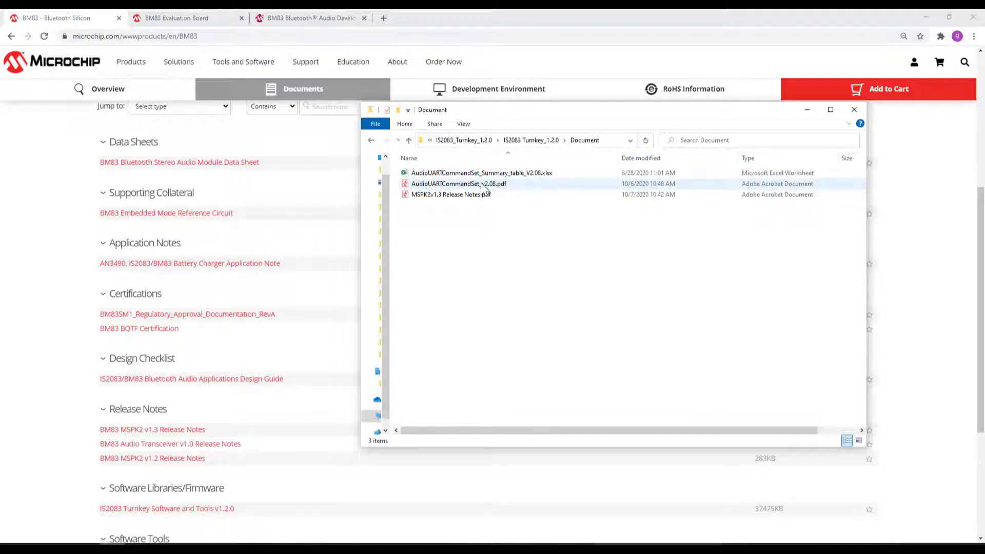
left_click(484, 185)
left_click(808, 109)
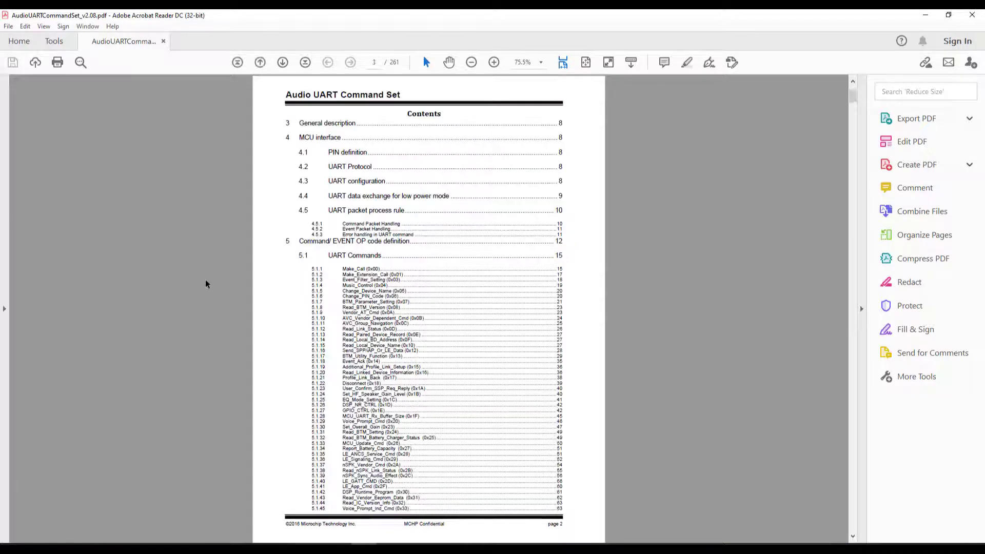
scroll(362, 288, "down", 5)
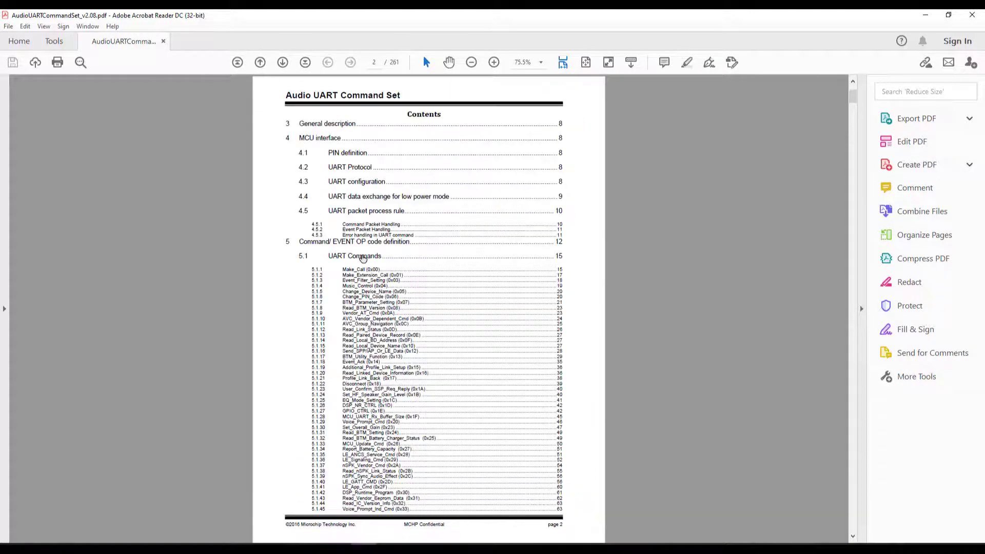
left_click(361, 255)
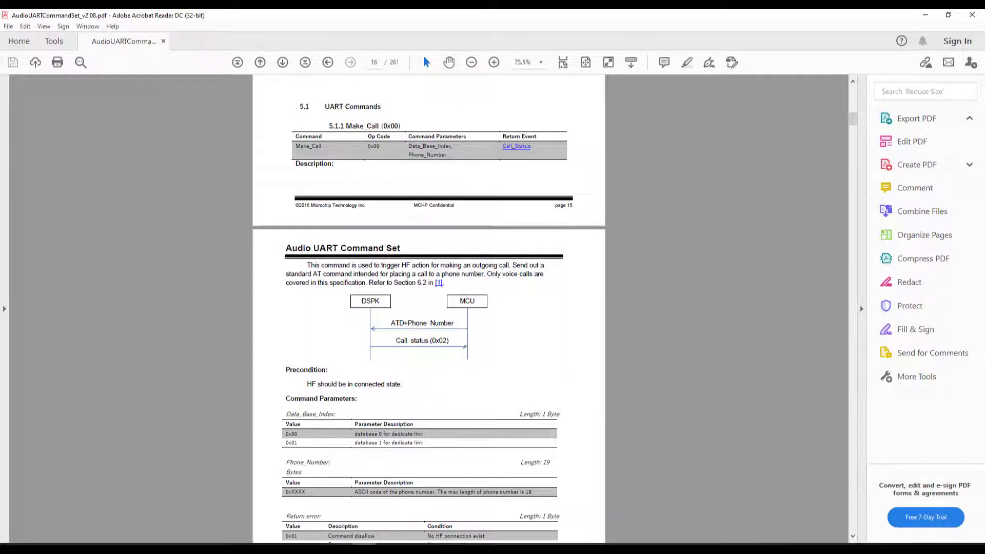
Step: Switch to SPKCommandSetTool and look through its UART command categories, including Setting, DFU, Information and System
key("alt+Tab")
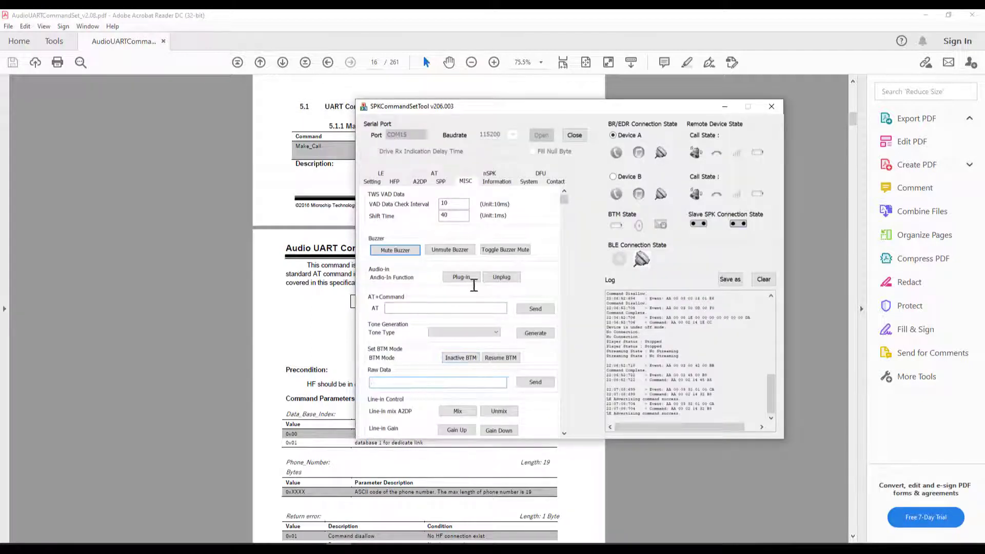
left_click(425, 182)
left_click(440, 181)
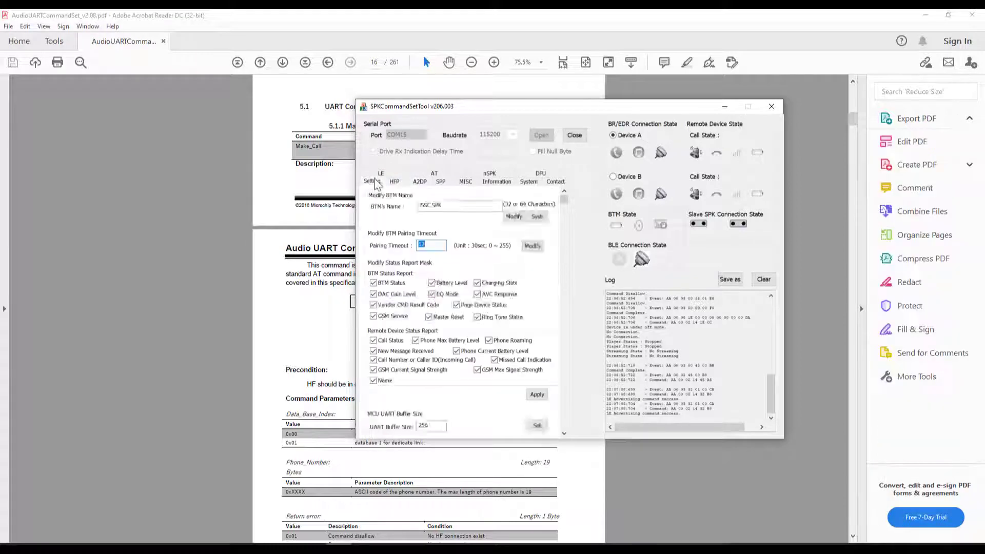
left_click(465, 181)
left_click(497, 181)
left_click(490, 173)
left_click(541, 182)
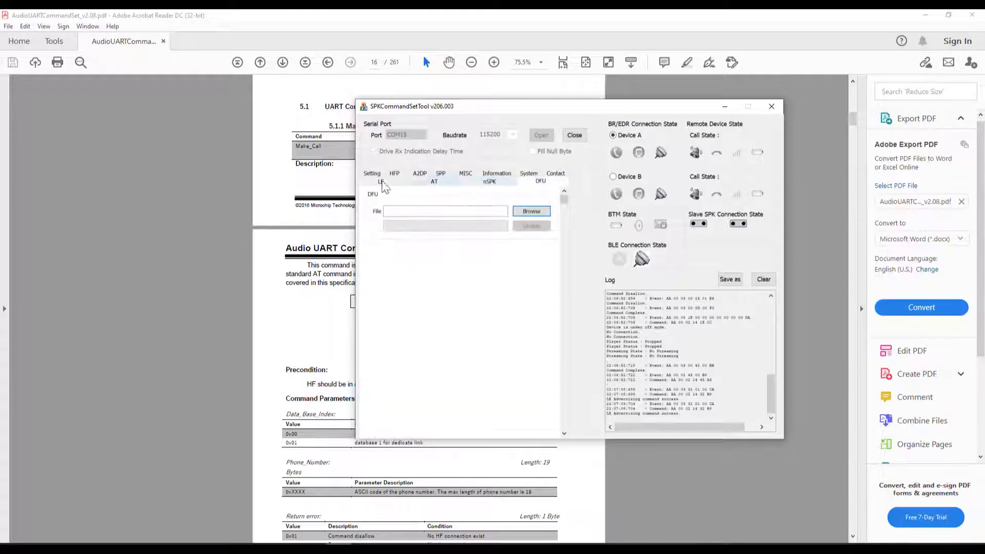
left_click(378, 178)
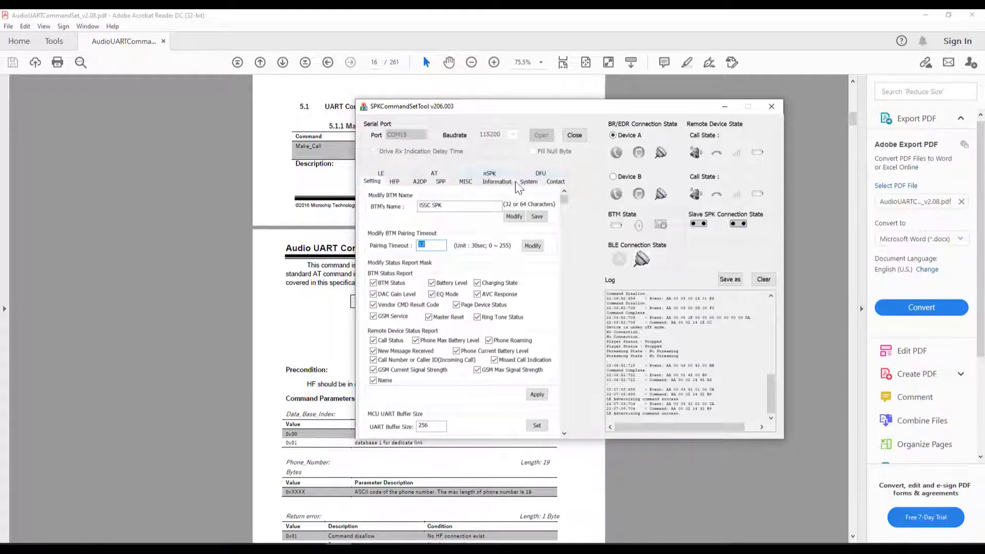
left_click(500, 182)
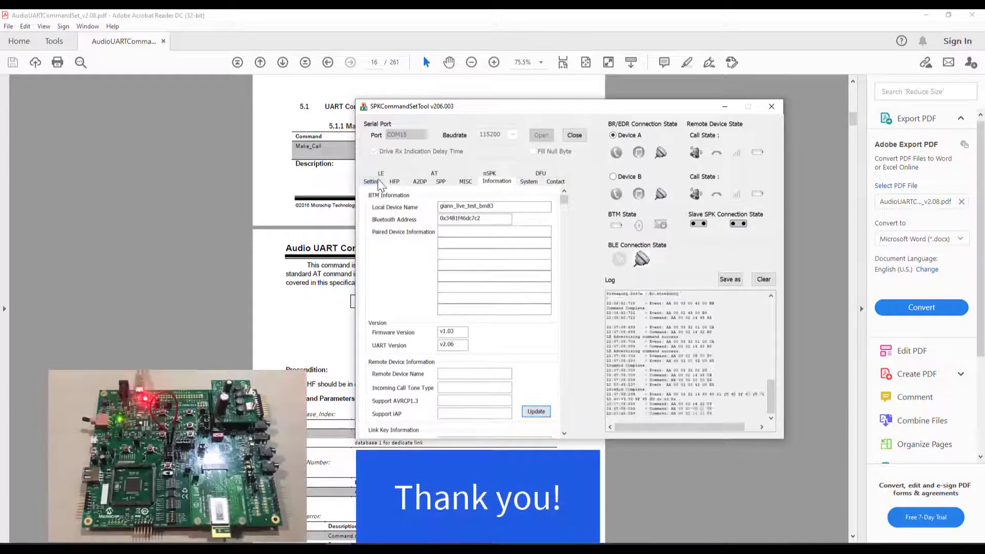
left_click(529, 182)
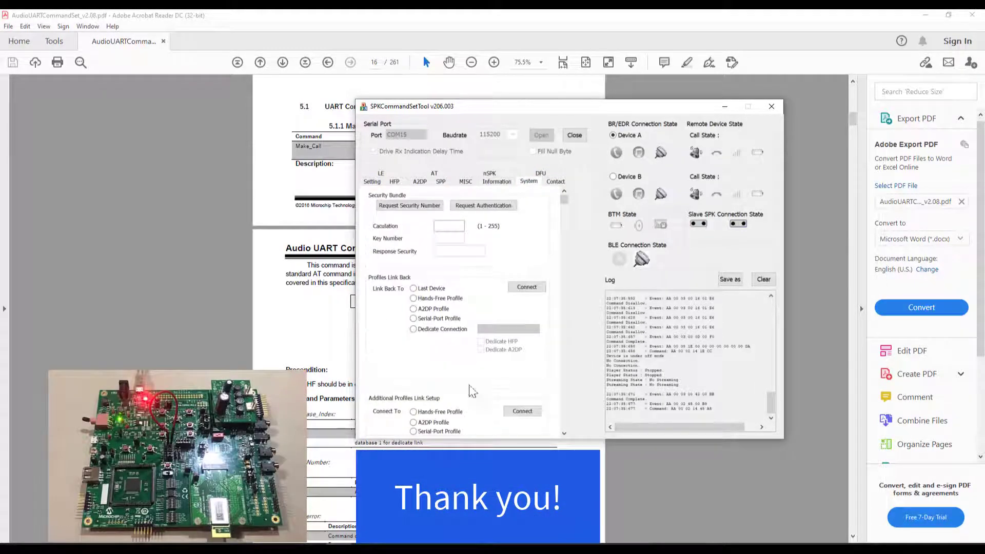